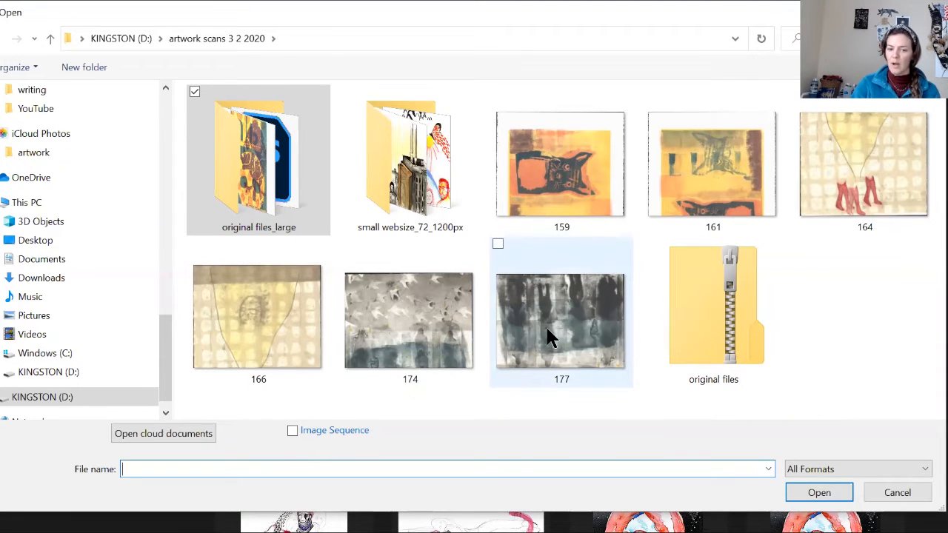
Rotate the scan file 177 to the right twice, then leave the file browser without opening it.
{"action": "left_click", "coordinate": [561, 345]}
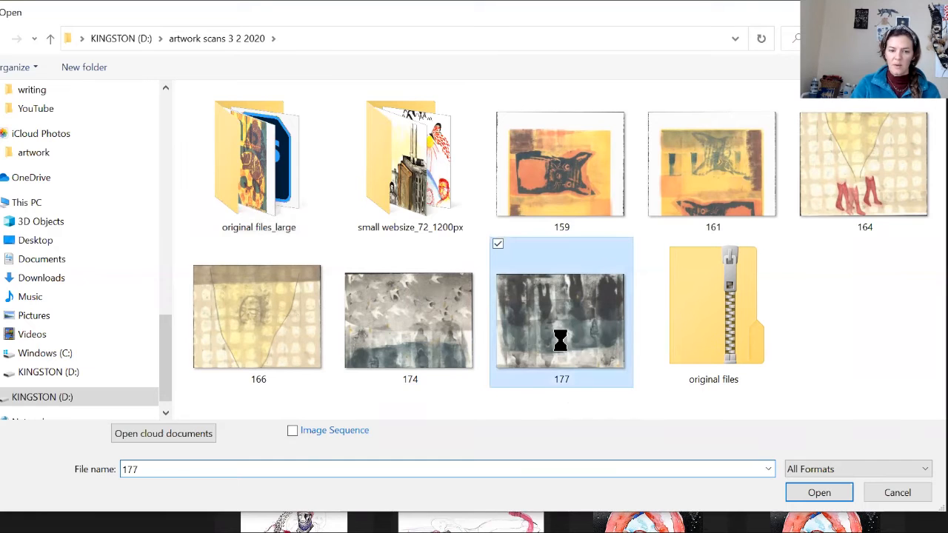
{"action": "right_click", "coordinate": [561, 339]}
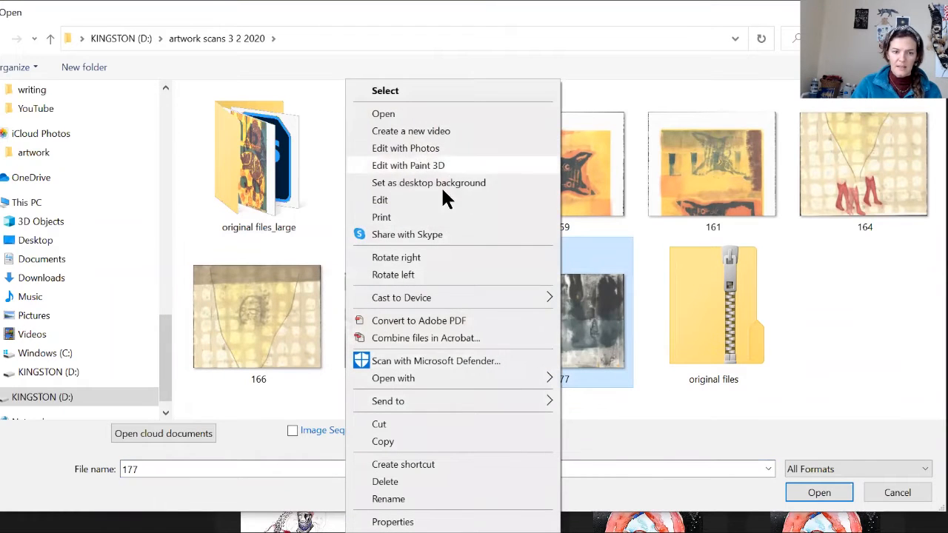
{"action": "left_click", "coordinate": [441, 258]}
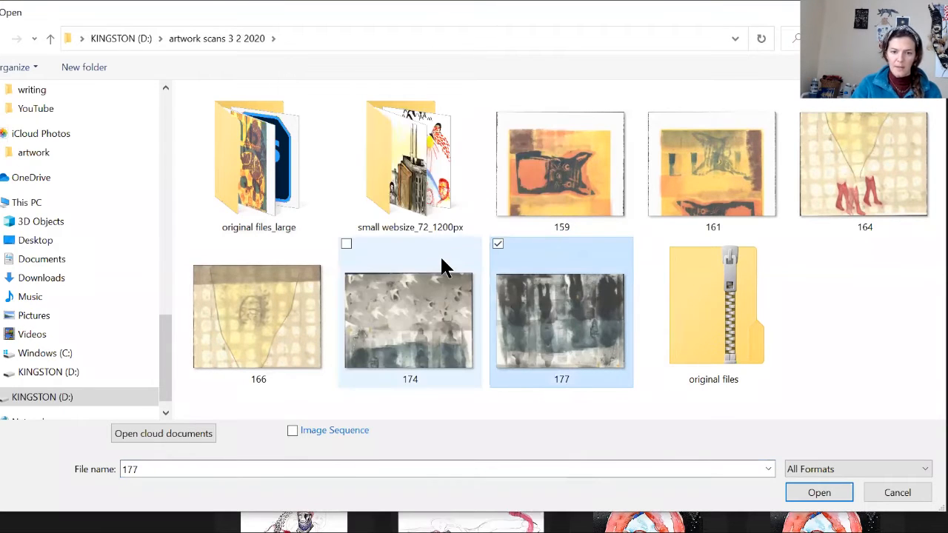
{"action": "right_click", "coordinate": [557, 319]}
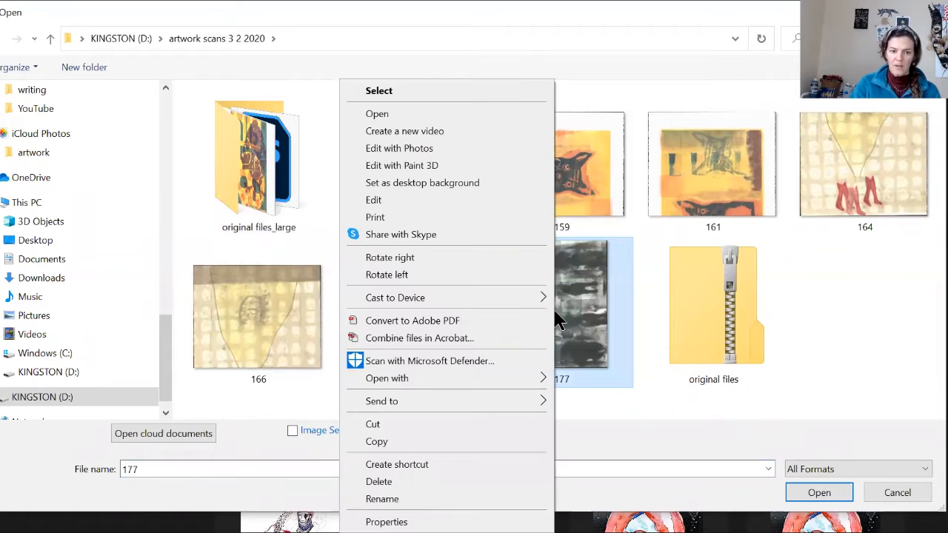
{"action": "left_click", "coordinate": [473, 254]}
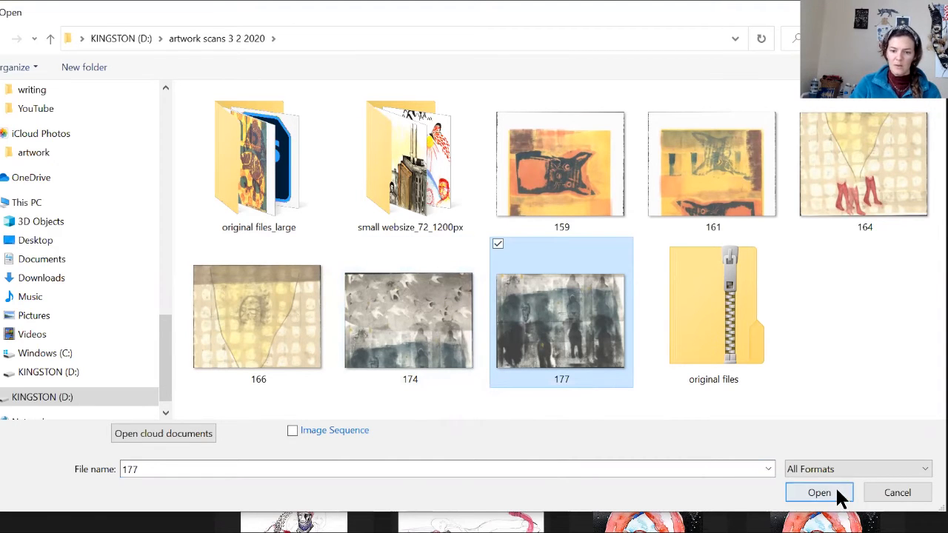
{"action": "left_click", "coordinate": [908, 497]}
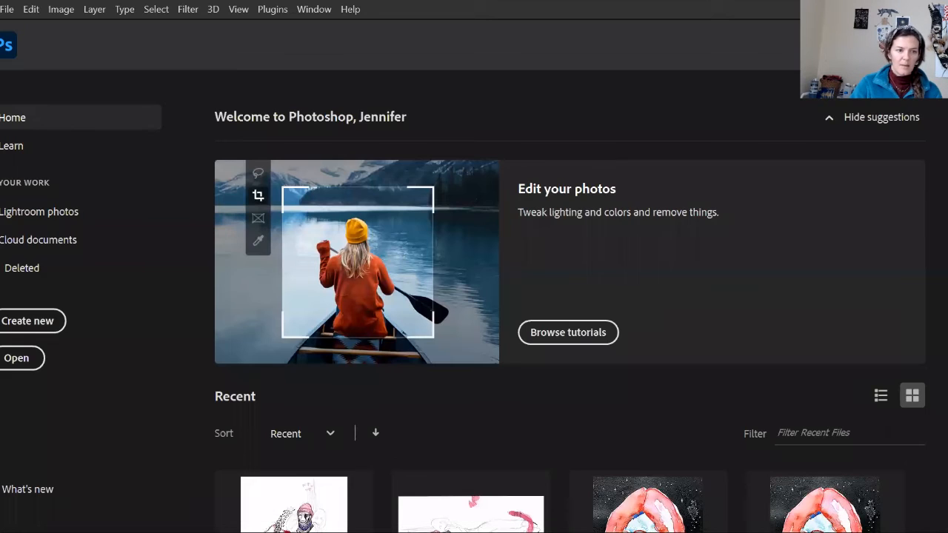
Start a Photomerge and add scans 174 and 177 from the "artwork scans 3 2 2020" folder as source files.
{"action": "left_click", "coordinate": [8, 10]}
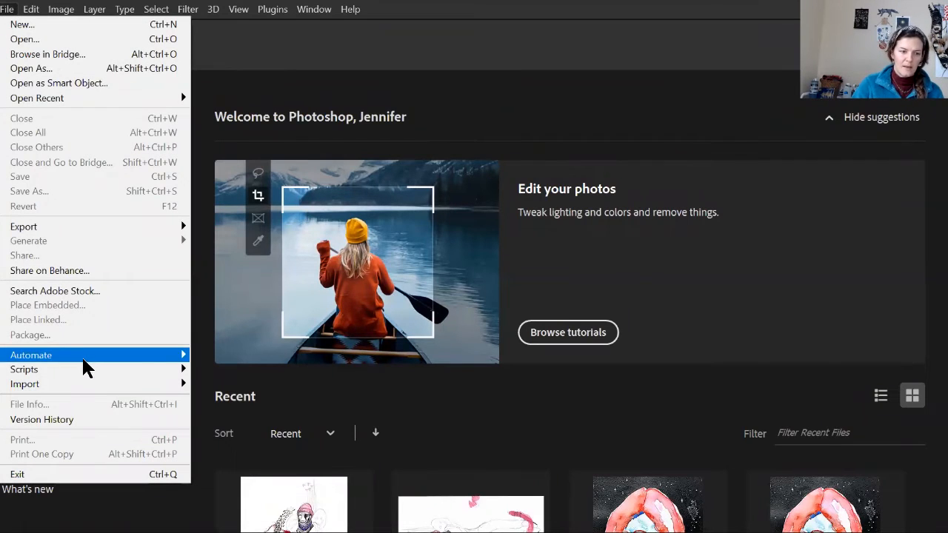
{"action": "mouse_move", "coordinate": [82, 355]}
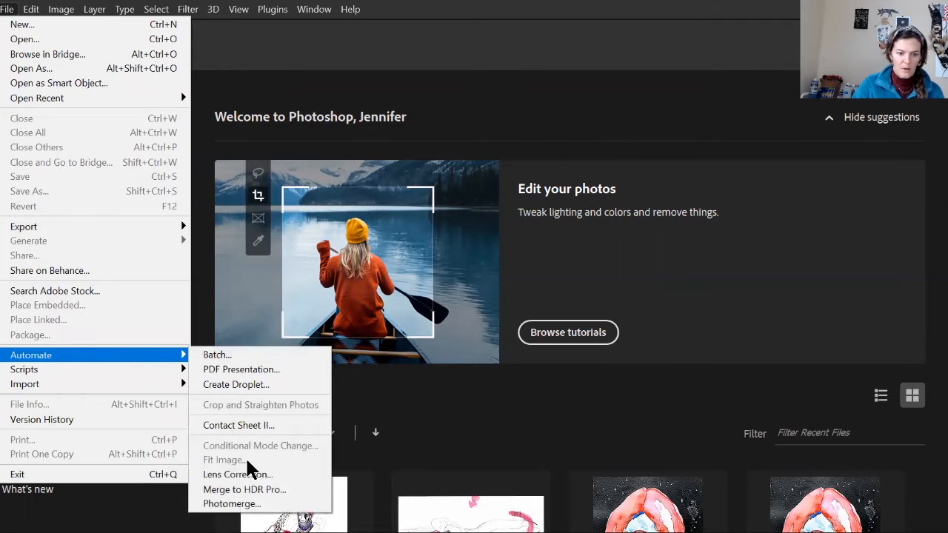
{"action": "left_click", "coordinate": [231, 504]}
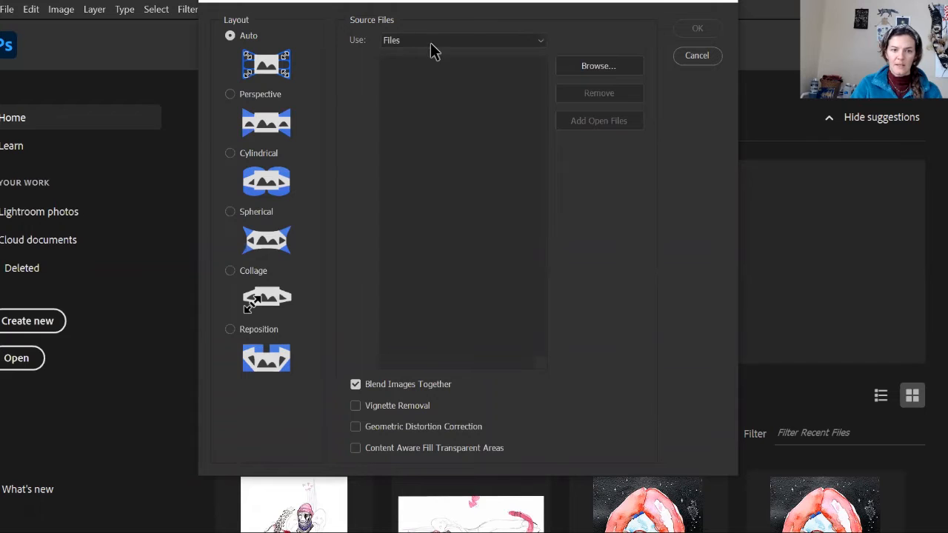
{"action": "left_click", "coordinate": [429, 42]}
{"action": "left_click", "coordinate": [597, 66]}
{"action": "left_click", "coordinate": [599, 68]}
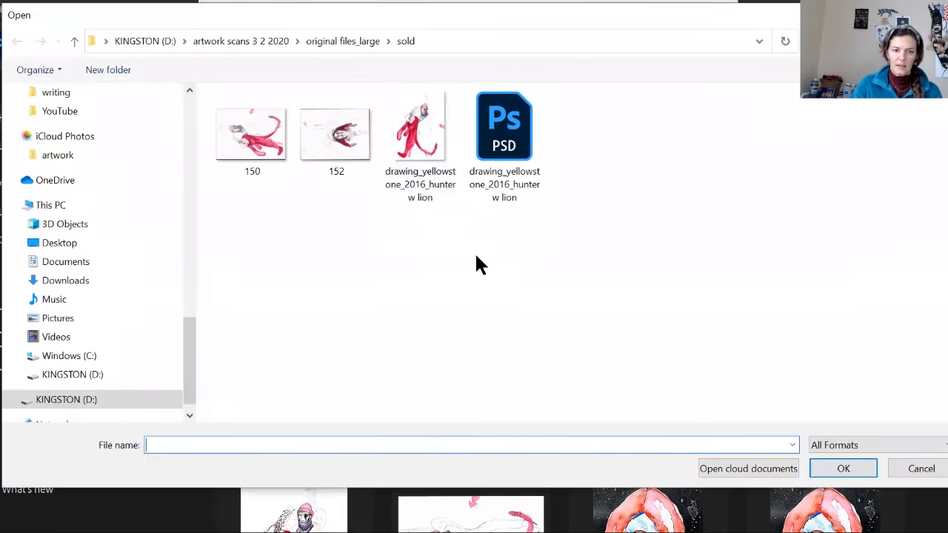
{"action": "left_click", "coordinate": [234, 40]}
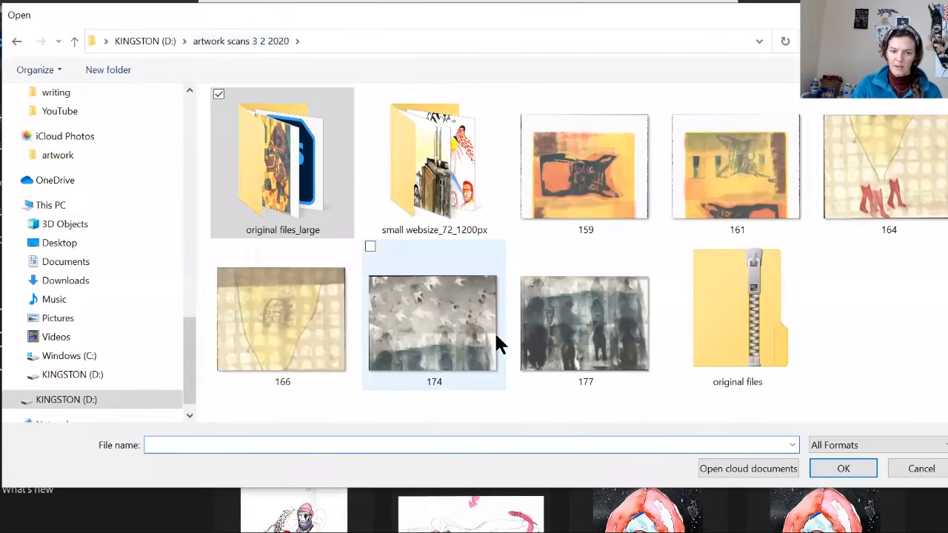
{"action": "left_click", "coordinate": [452, 348]}
{"action": "left_click", "coordinate": [568, 326], "text": "ctrl"}
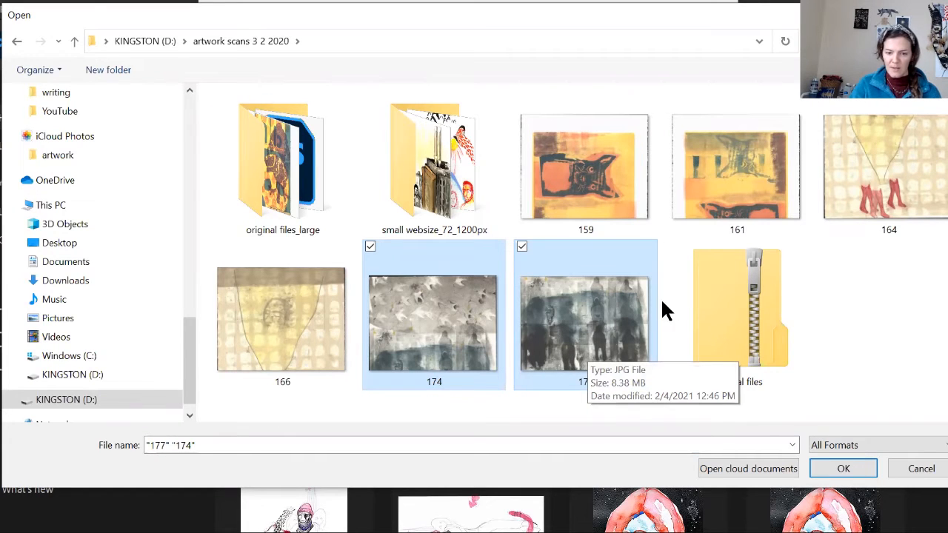
{"action": "left_click", "coordinate": [843, 471]}
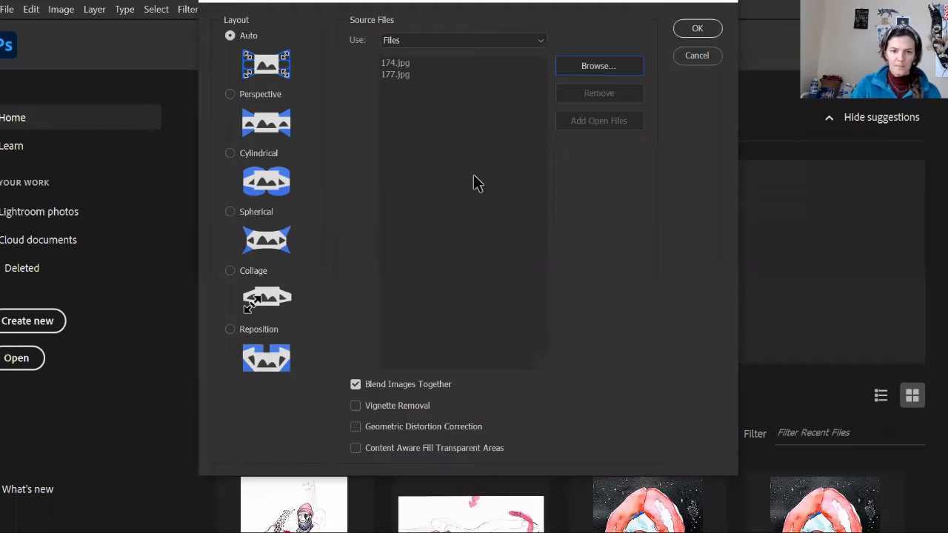
Select both source files and run the Photomerge with Auto layout and Blend Images Together.
{"action": "left_click", "coordinate": [420, 63]}
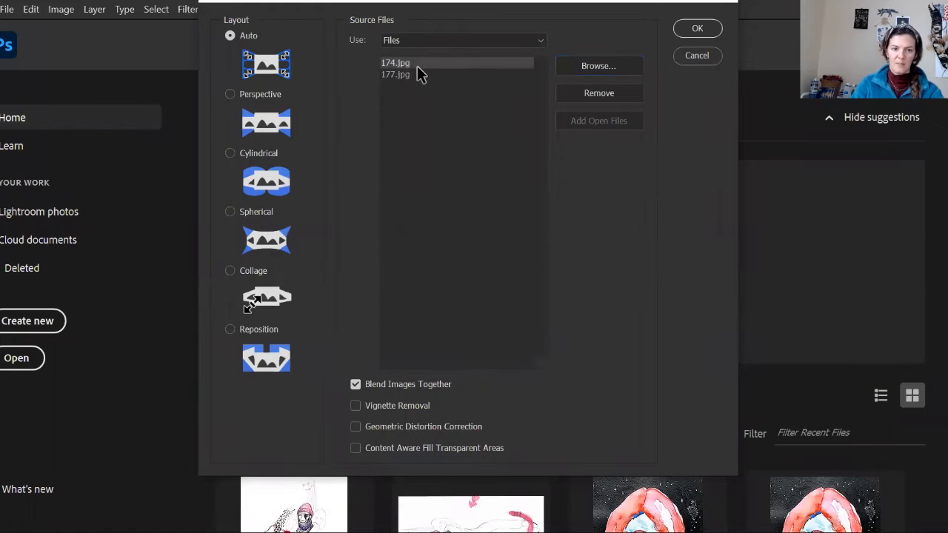
{"action": "left_click", "coordinate": [413, 76]}
{"action": "left_click", "coordinate": [412, 63]}
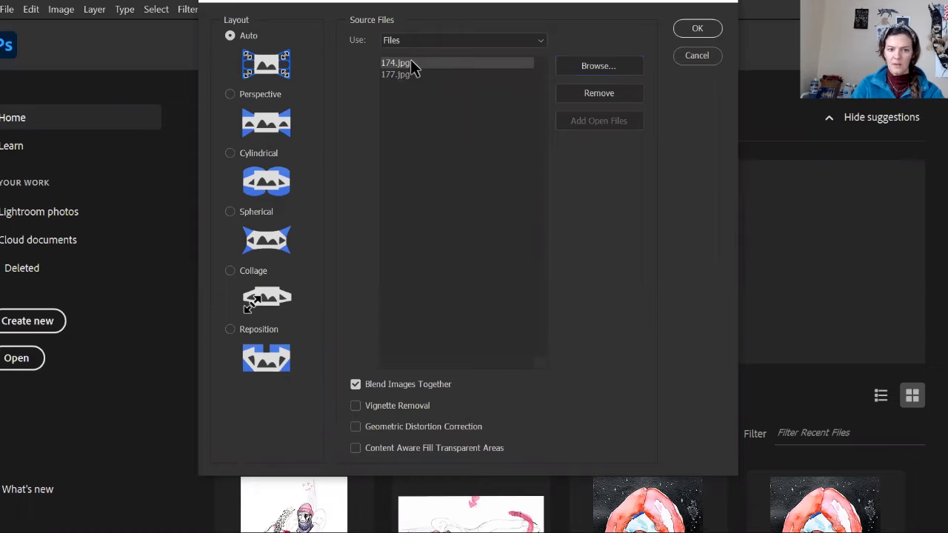
{"action": "left_click", "coordinate": [402, 76], "text": "shift"}
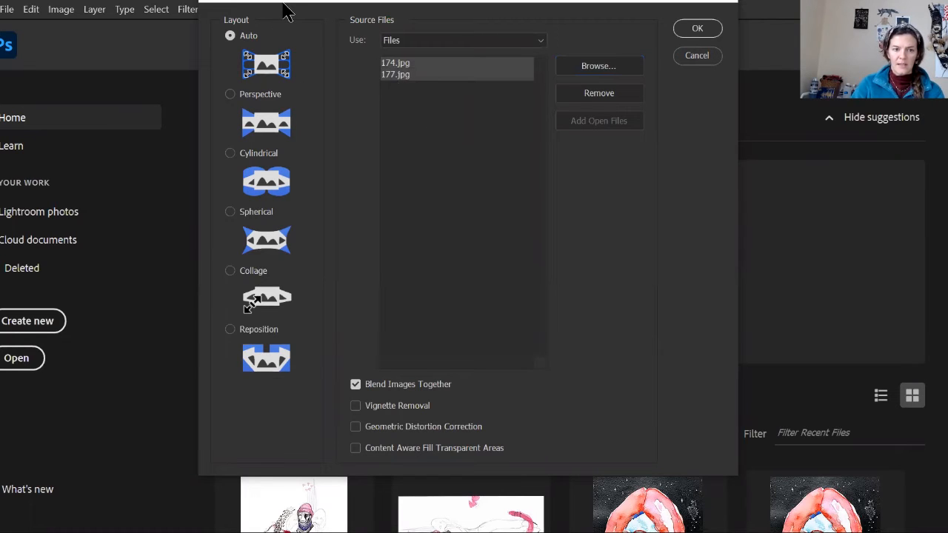
{"action": "left_click_drag", "start_coordinate": [282, 3], "coordinate": [284, 28]}
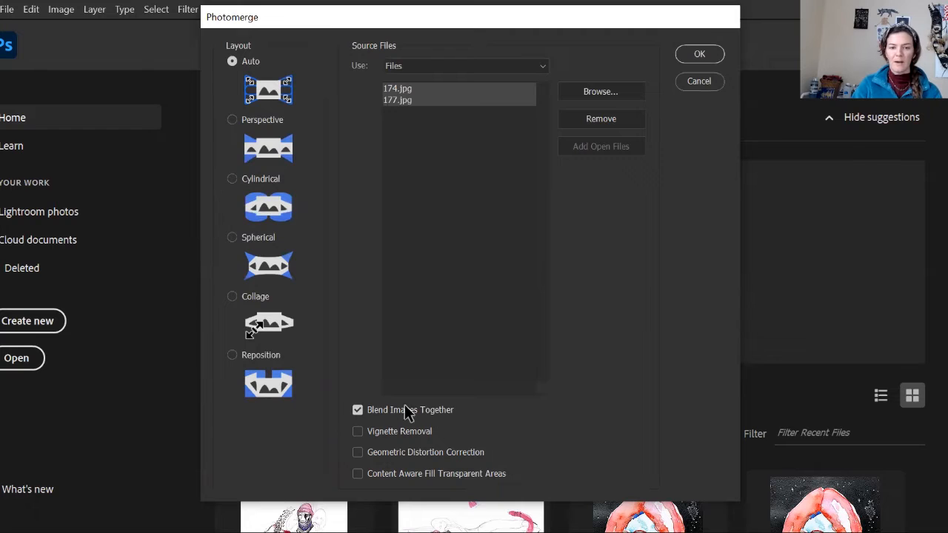
{"action": "left_click", "coordinate": [700, 53]}
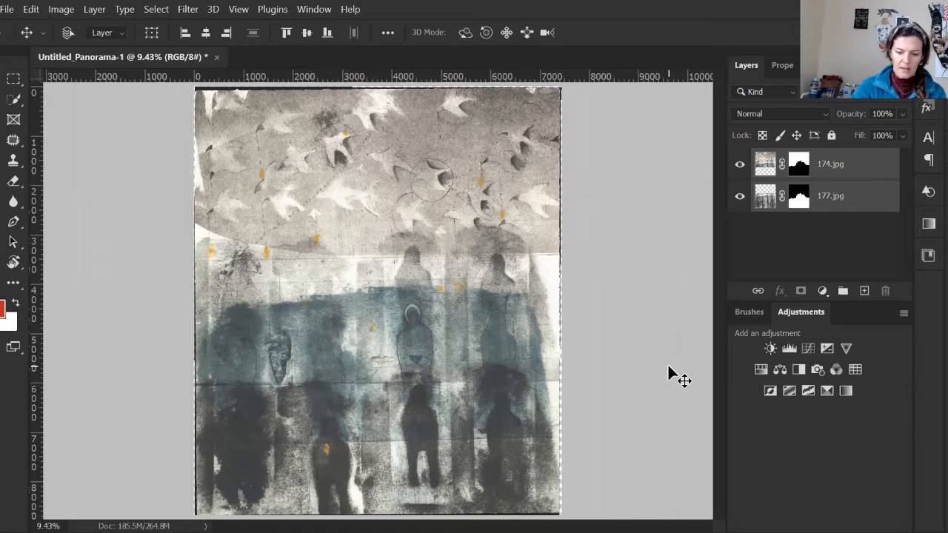
Hide and show the 174.jpg and 177.jpg layers one at a time to inspect each part of the panorama.
{"action": "key", "text": "ctrl+minus"}
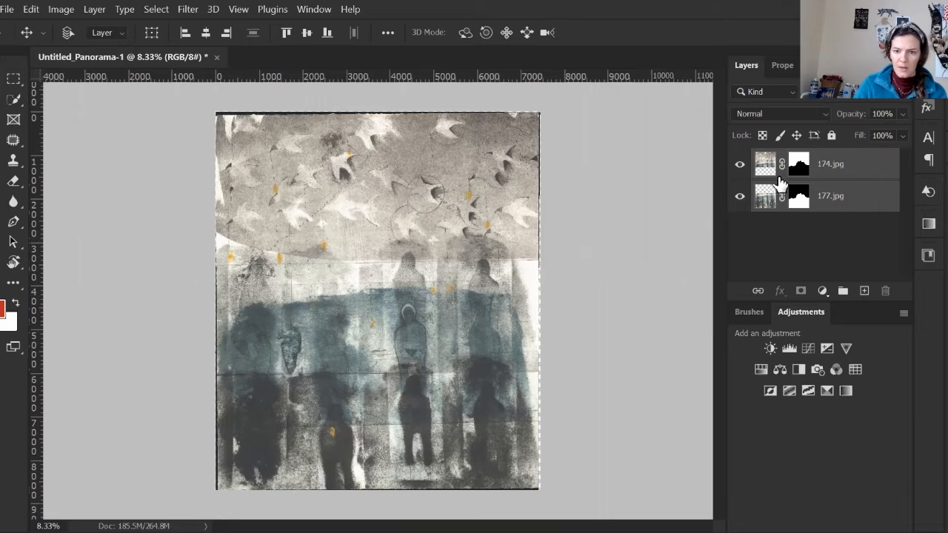
{"action": "left_click", "coordinate": [739, 169]}
{"action": "left_click", "coordinate": [739, 174]}
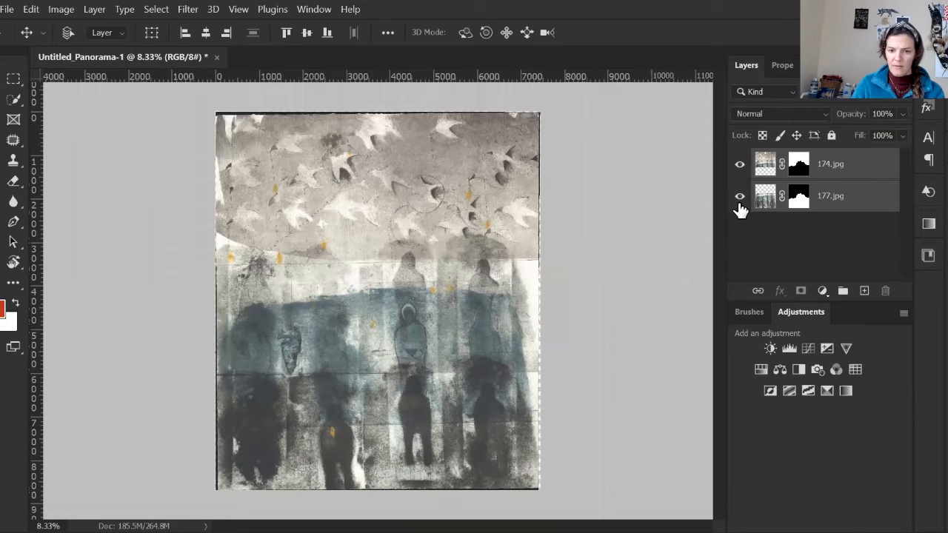
{"action": "left_click", "coordinate": [739, 197]}
{"action": "left_click", "coordinate": [740, 197]}
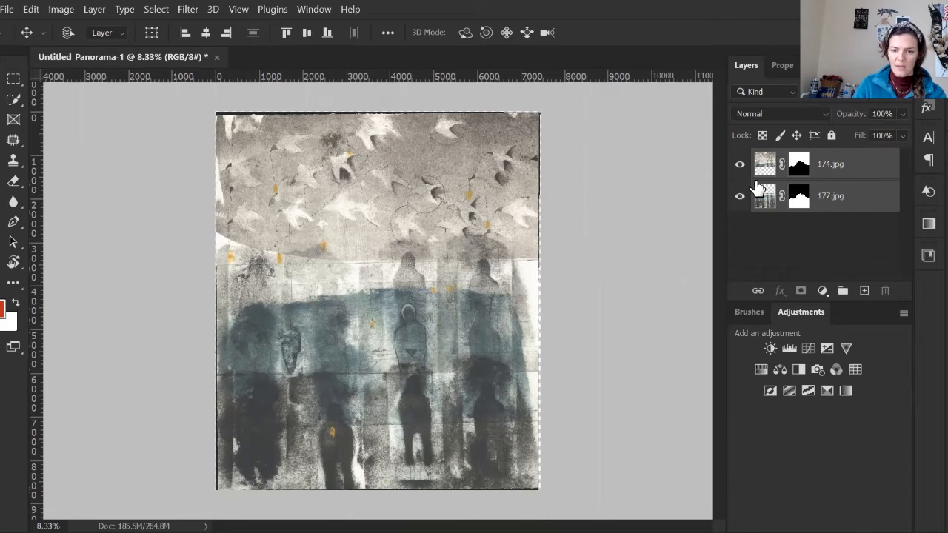
Merge the 174.jpg and 177.jpg layers into one layer and check it by toggling its visibility.
{"action": "left_click", "coordinate": [861, 225]}
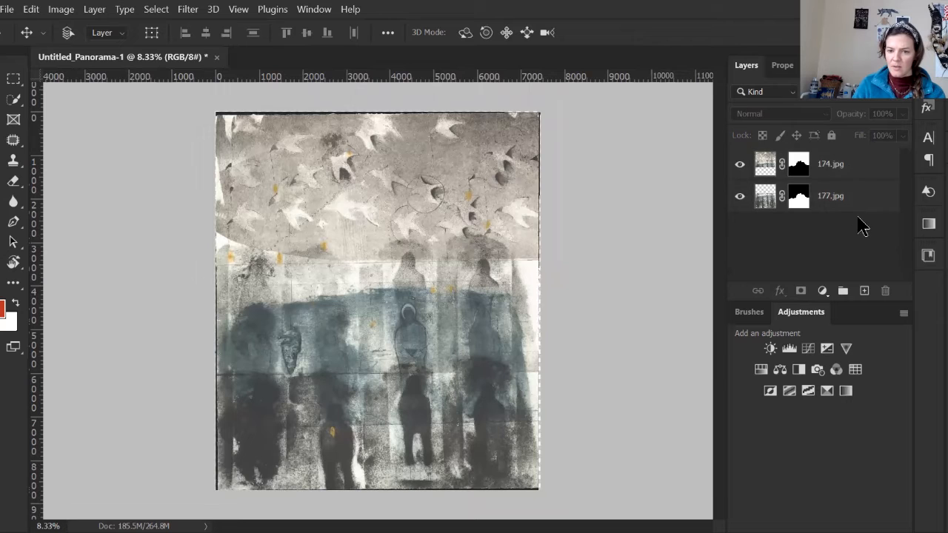
{"action": "left_click", "coordinate": [850, 170]}
{"action": "left_click", "coordinate": [852, 203], "text": "shift"}
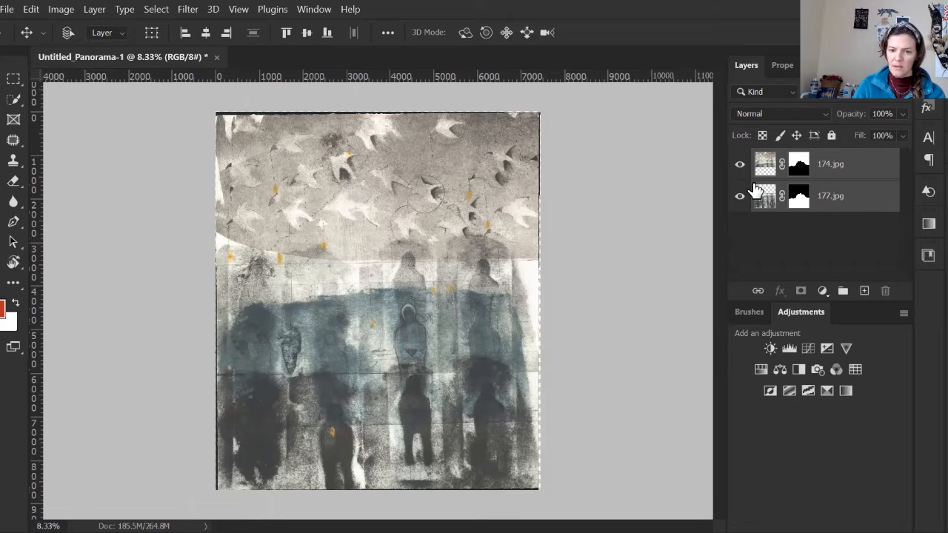
{"action": "right_click", "coordinate": [767, 203]}
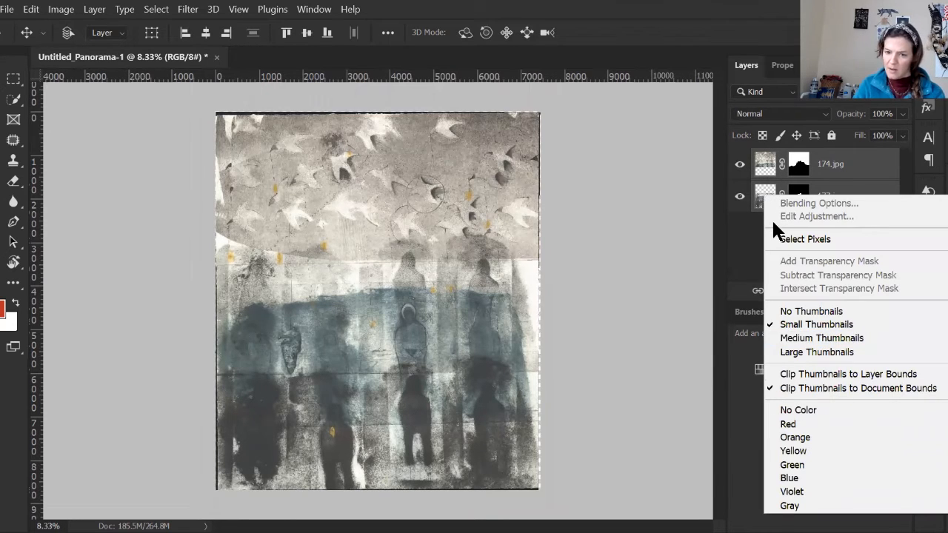
{"action": "left_click", "coordinate": [757, 201]}
{"action": "right_click", "coordinate": [820, 201]}
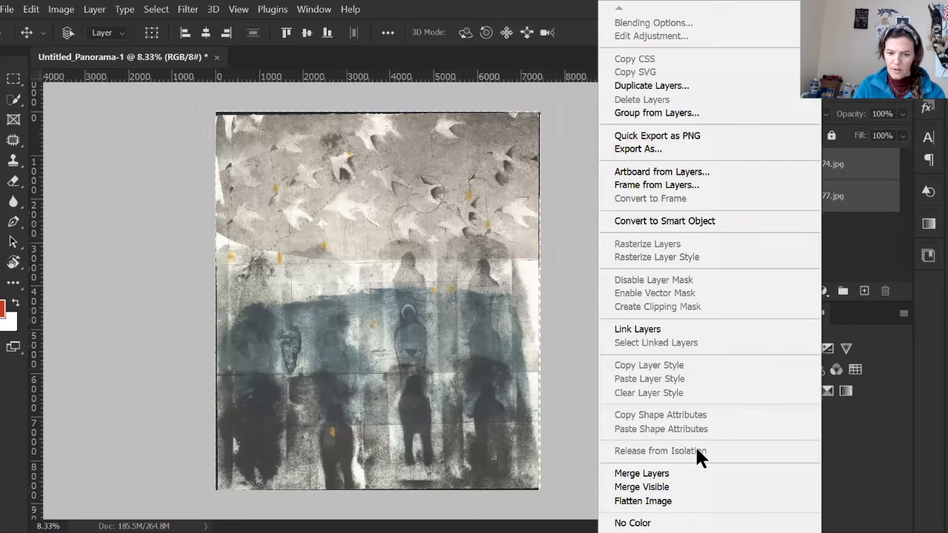
{"action": "left_click", "coordinate": [674, 472]}
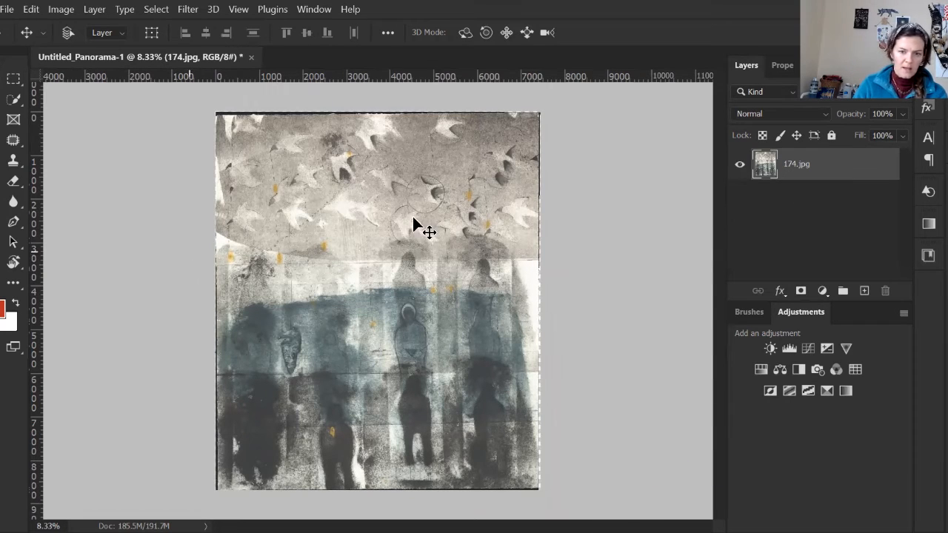
{"action": "left_click", "coordinate": [744, 169]}
{"action": "left_click", "coordinate": [741, 167]}
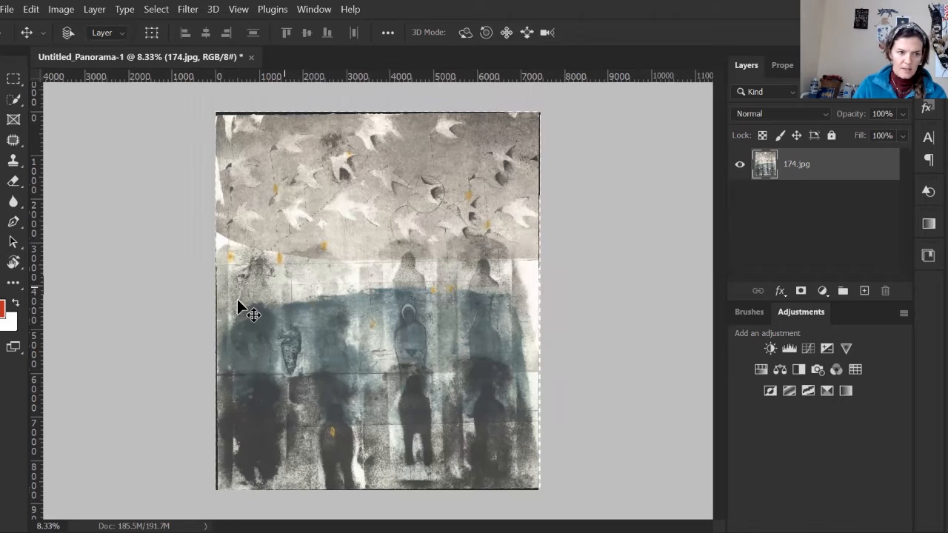
Crop the merged artwork slightly along its left, right and top edges to trim off the scan border.
{"action": "left_click", "coordinate": [12, 140]}
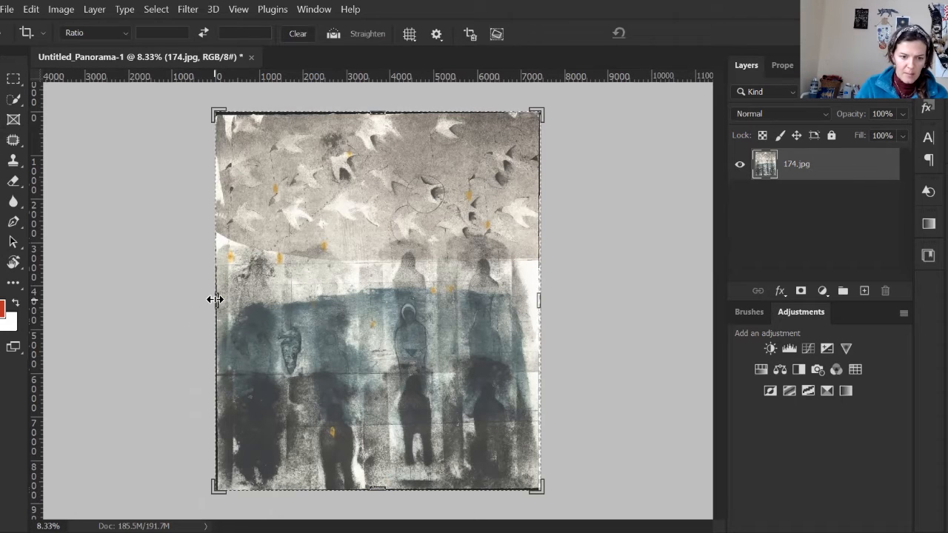
{"action": "left_click_drag", "start_coordinate": [215, 300], "coordinate": [216, 302]}
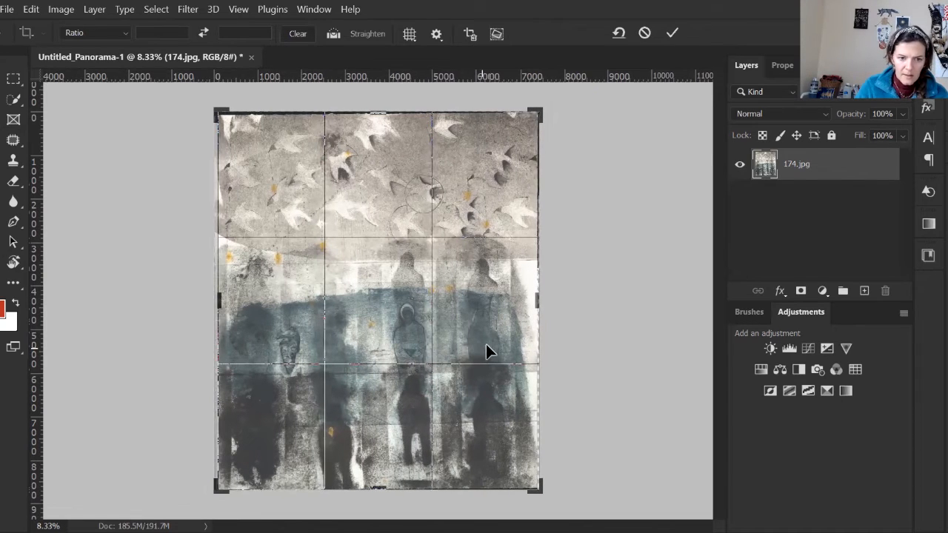
{"action": "left_click_drag", "start_coordinate": [538, 303], "coordinate": [537, 301]}
{"action": "left_click_drag", "start_coordinate": [383, 106], "coordinate": [384, 114]}
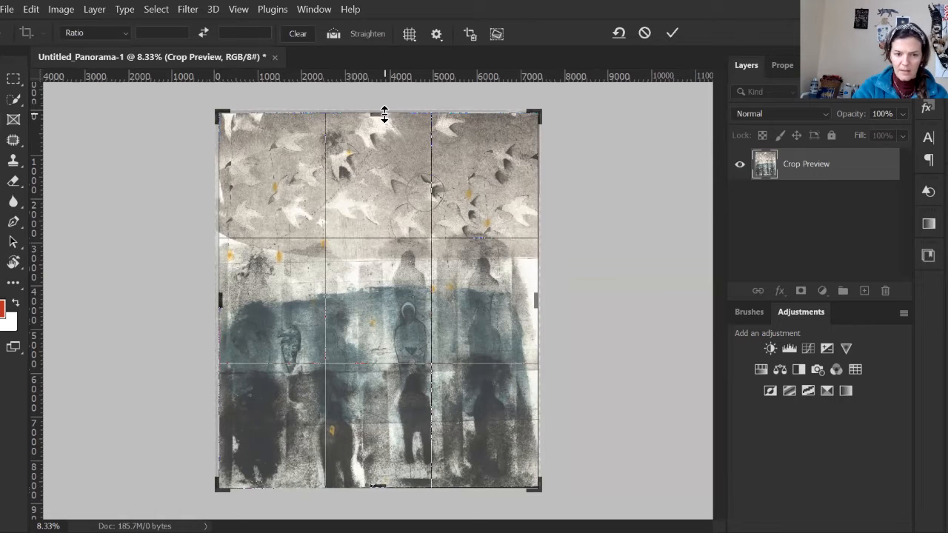
{"action": "key", "text": "Return"}
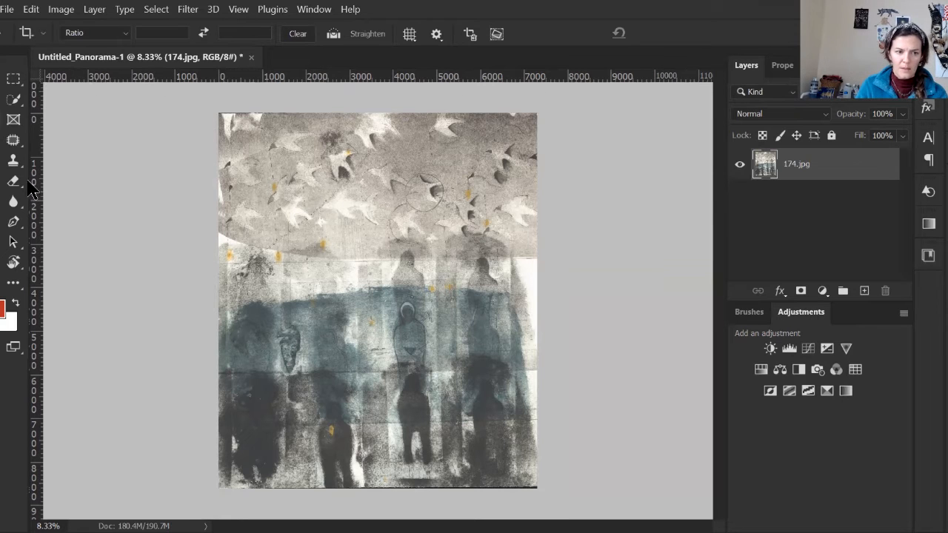
{"action": "left_click", "coordinate": [237, 10]}
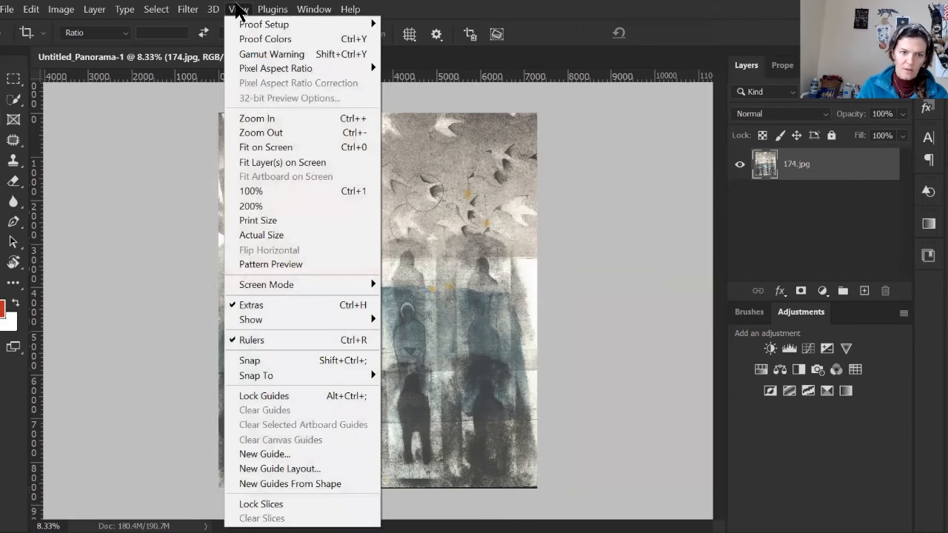
{"action": "left_click", "coordinate": [237, 11]}
{"action": "left_click", "coordinate": [238, 10]}
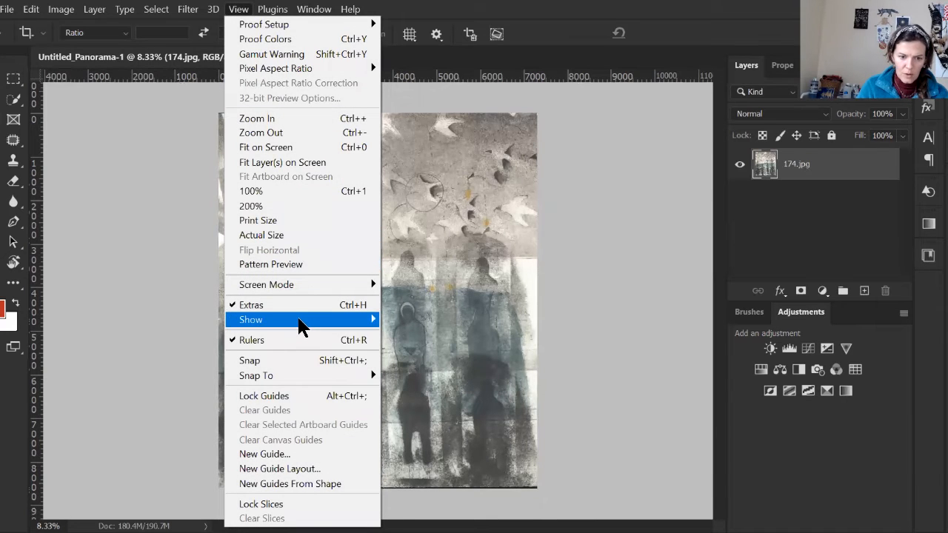
{"action": "mouse_move", "coordinate": [300, 319]}
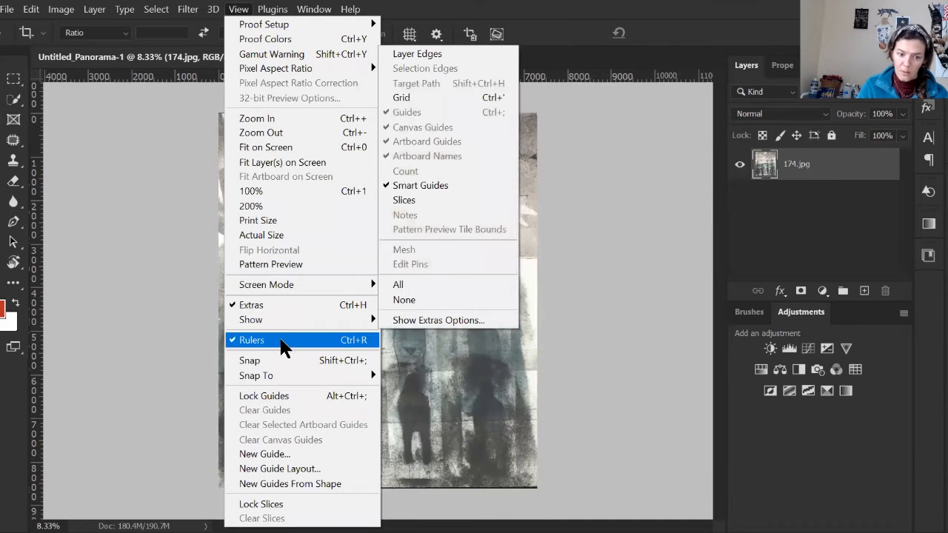
{"action": "left_click", "coordinate": [178, 278]}
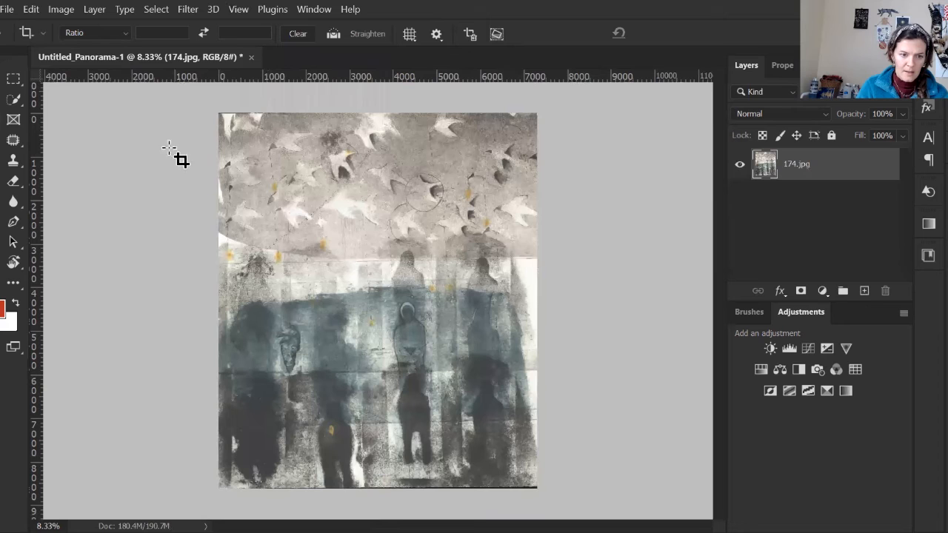
Place a horizontal guide along the artwork's bottom edge, just above the dark scan border.
{"action": "left_click_drag", "start_coordinate": [335, 84], "coordinate": [378, 486]}
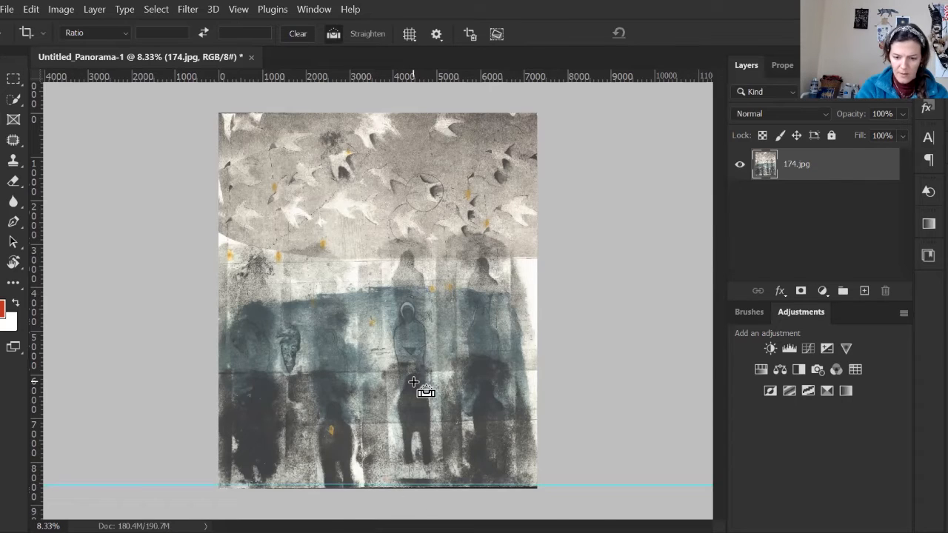
{"action": "key", "text": "ctrl+plus"}
{"action": "key", "text": "ctrl+plus"}
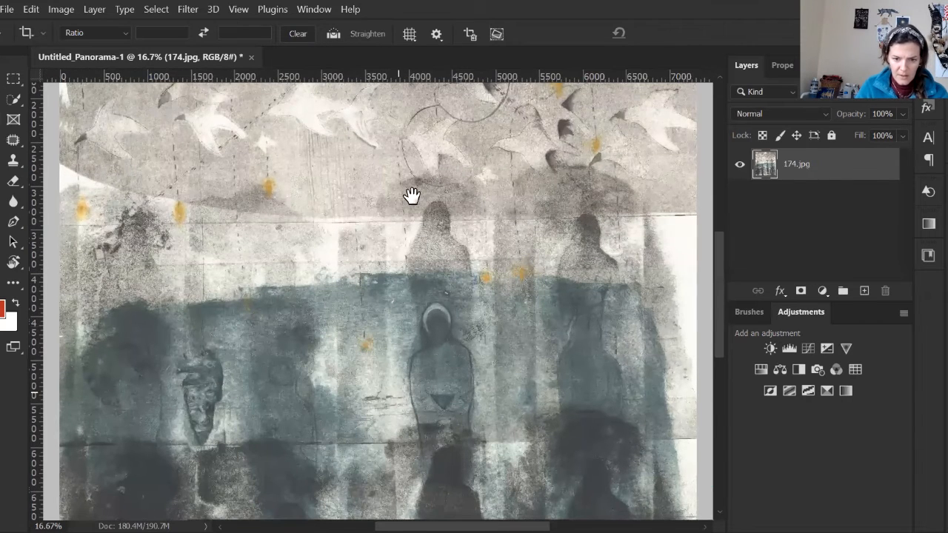
{"action": "scroll", "coordinate": [417, 230], "scroll_direction": "down", "scroll_amount": 3}
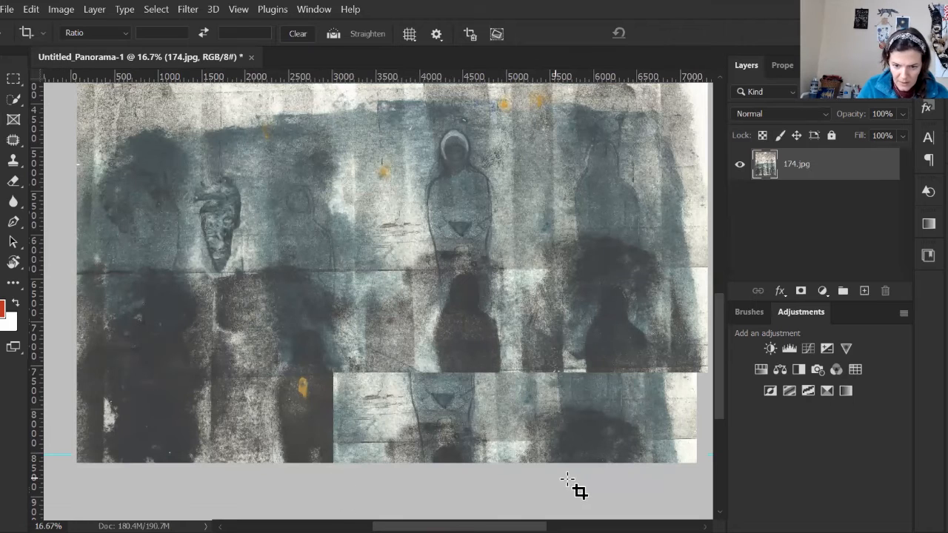
{"action": "left_click", "coordinate": [0, 81]}
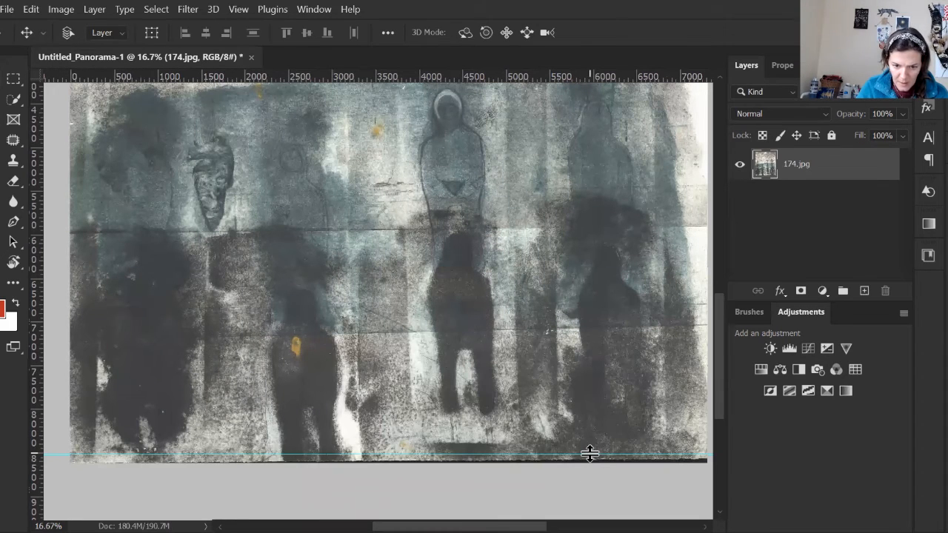
{"action": "left_click_drag", "start_coordinate": [590, 454], "coordinate": [600, 457]}
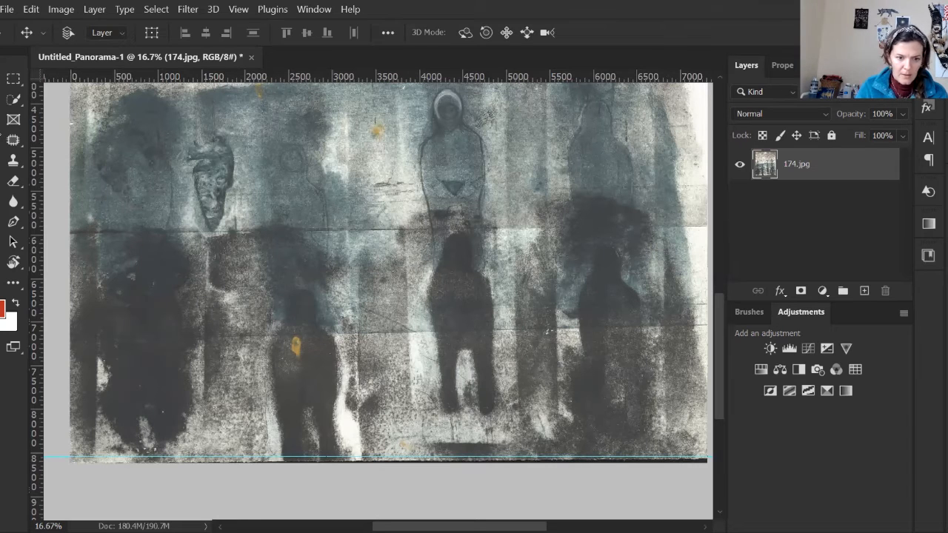
Turn on snapping to guides and crop the image's bottom edge up to the horizontal guide.
{"action": "key", "text": "c"}
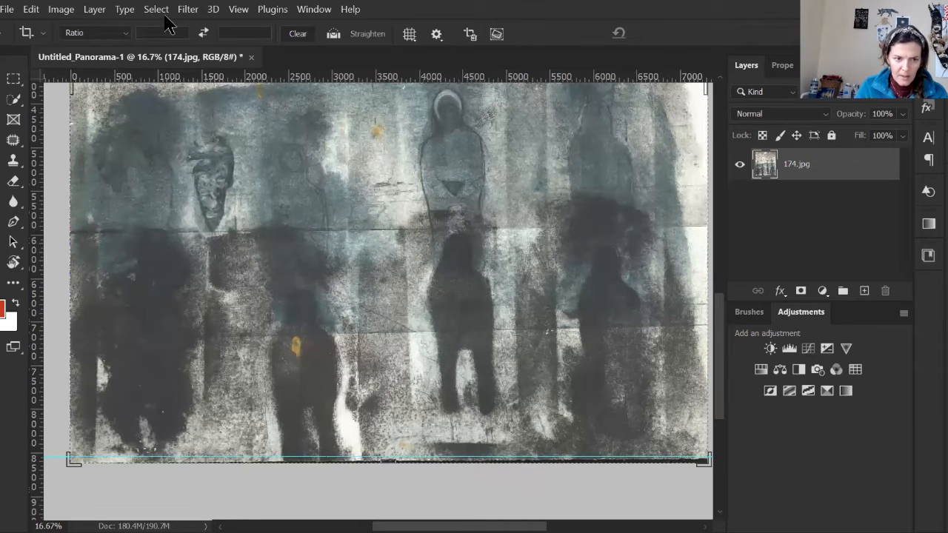
{"action": "left_click", "coordinate": [241, 9]}
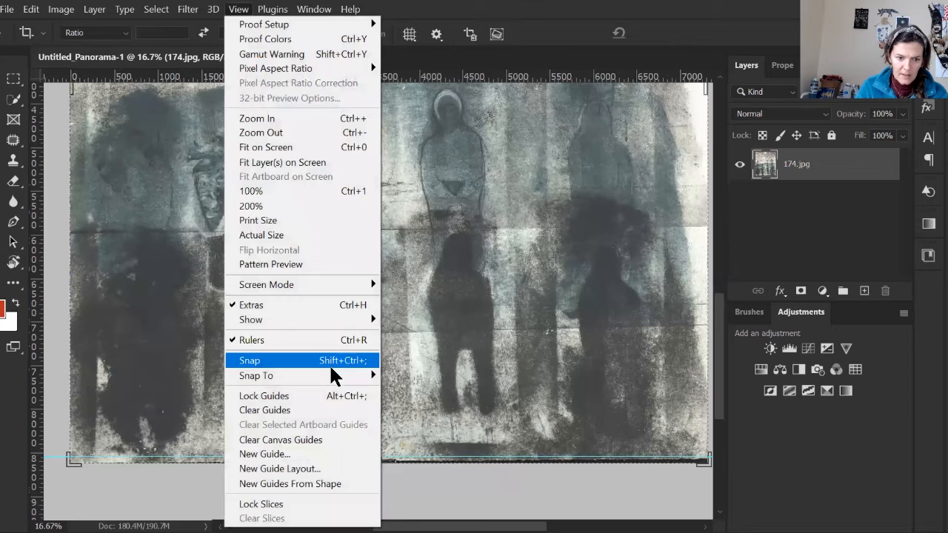
{"action": "mouse_move", "coordinate": [333, 375]}
{"action": "left_click", "coordinate": [408, 376]}
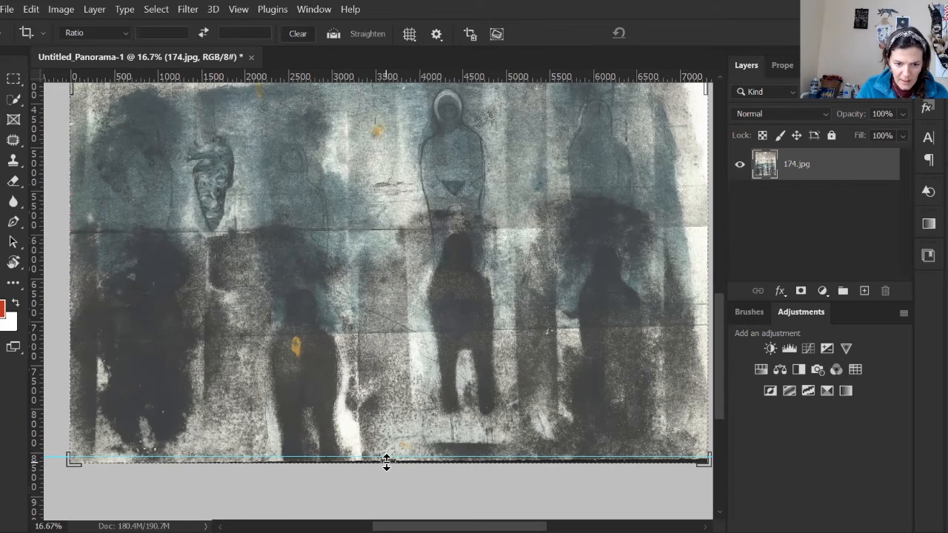
{"action": "left_click_drag", "start_coordinate": [386, 462], "coordinate": [388, 457]}
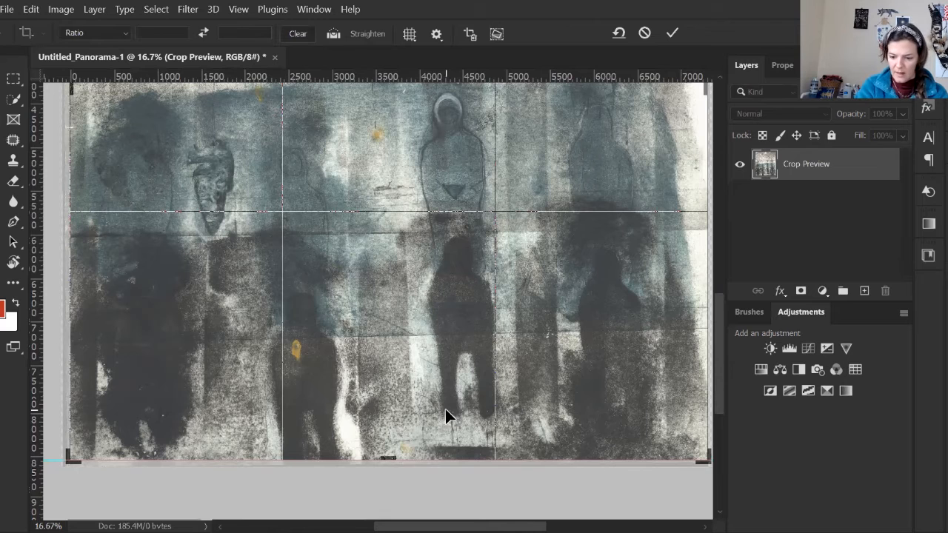
{"action": "key", "text": "Return"}
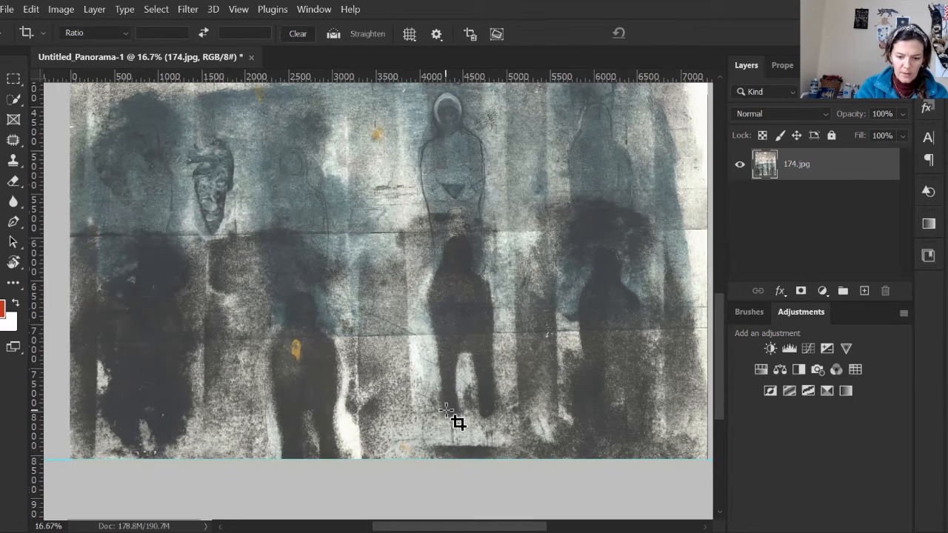
Add a second horizontal guide at the artwork's top edge and turn snapping off.
{"action": "key", "text": "ctrl+minus"}
{"action": "key", "text": "ctrl+minus"}
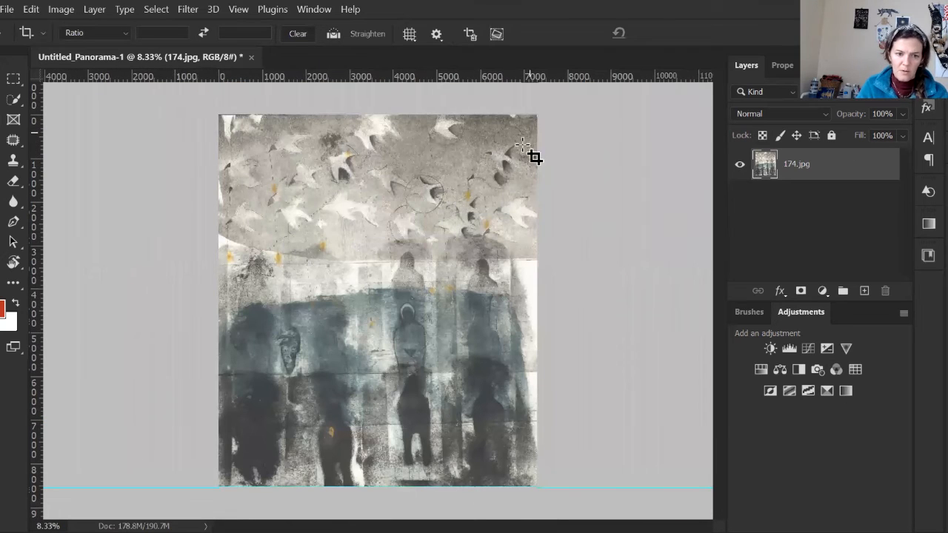
{"action": "left_click_drag", "start_coordinate": [381, 77], "coordinate": [378, 120]}
{"action": "left_click", "coordinate": [311, 11]}
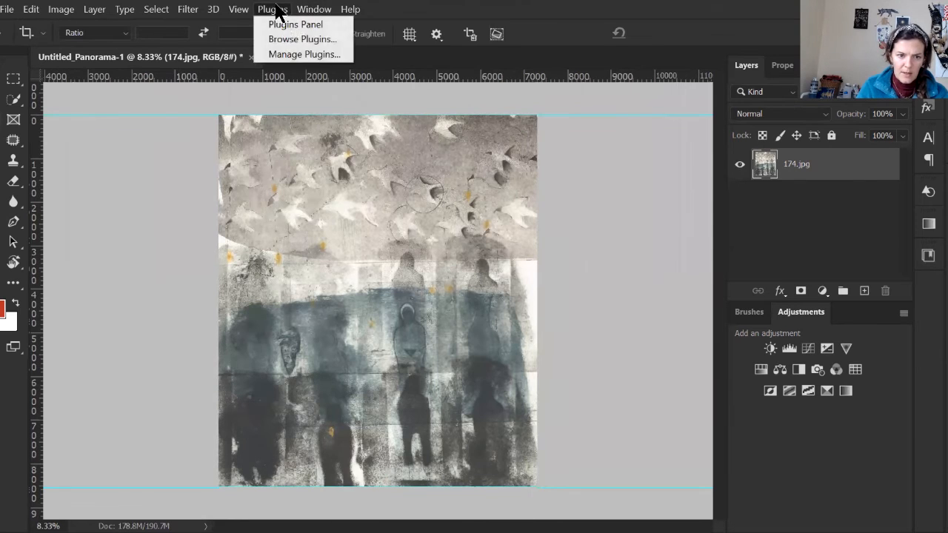
{"action": "left_click", "coordinate": [268, 9]}
{"action": "left_click", "coordinate": [244, 10]}
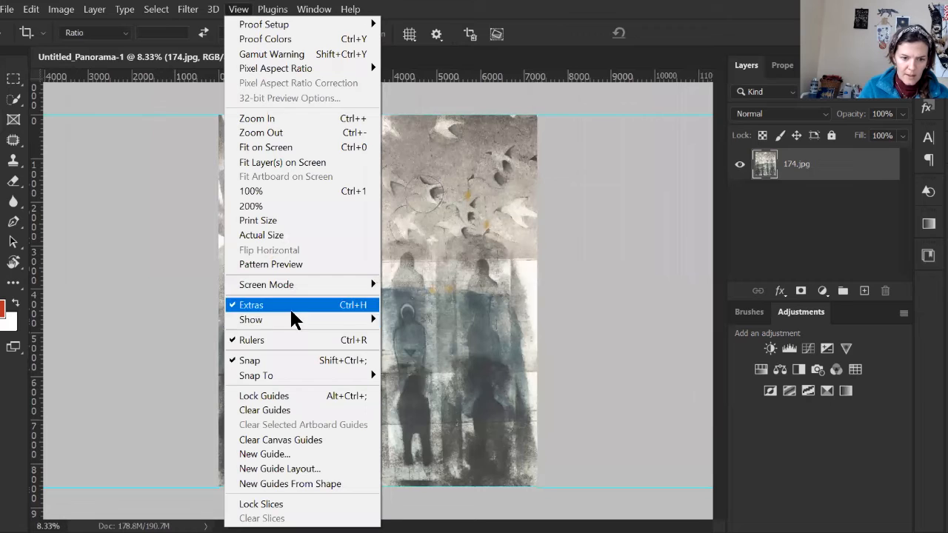
{"action": "left_click", "coordinate": [297, 361]}
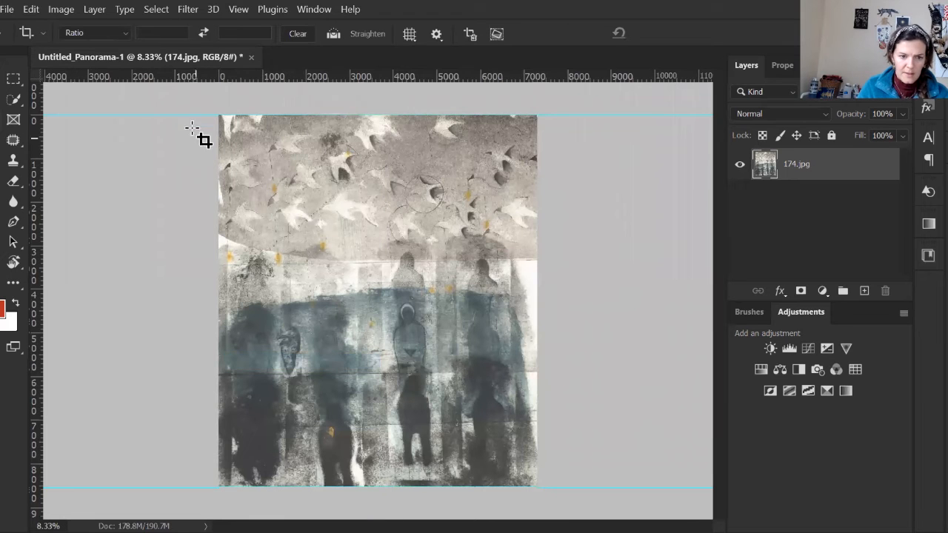
Reposition the upper guide so it sits just inside the artwork's uneven top edge.
{"action": "key", "text": "v"}
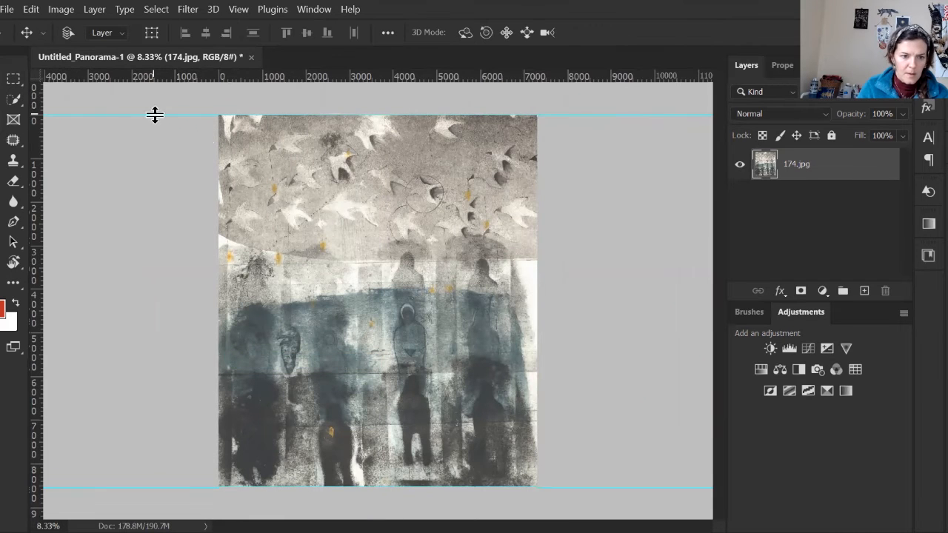
{"action": "left_click_drag", "start_coordinate": [197, 118], "coordinate": [198, 121]}
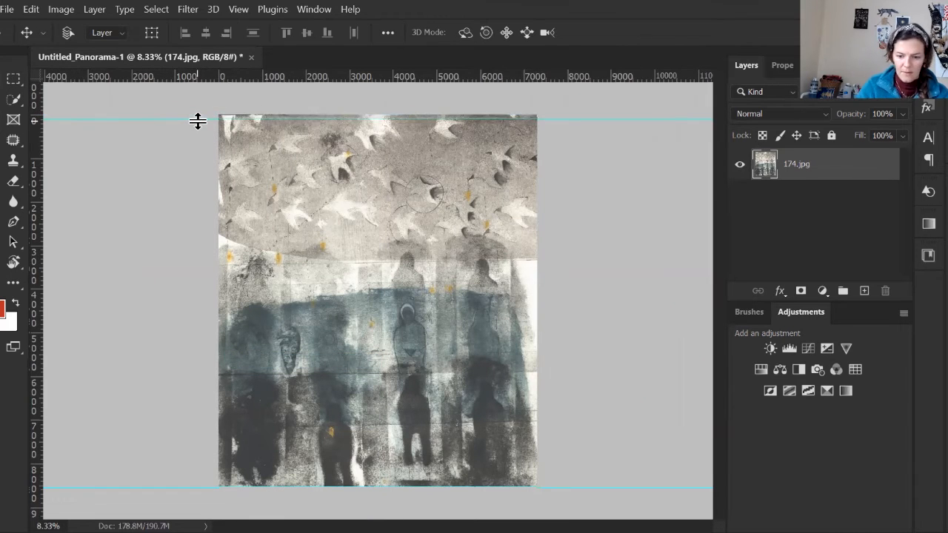
{"action": "key", "text": "ctrl+plus"}
{"action": "key", "text": "ctrl+plus"}
{"action": "left_click_drag", "start_coordinate": [353, 137], "coordinate": [363, 306]}
{"action": "left_click_drag", "start_coordinate": [70, 108], "coordinate": [74, 99]}
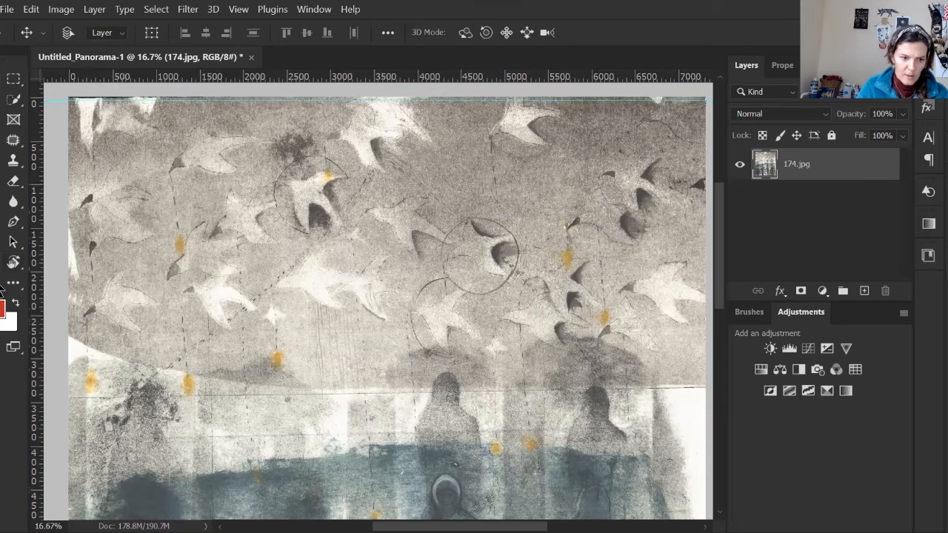
{"action": "key", "text": "space"}
{"action": "left_click_drag", "start_coordinate": [643, 409], "coordinate": [556, 192]}
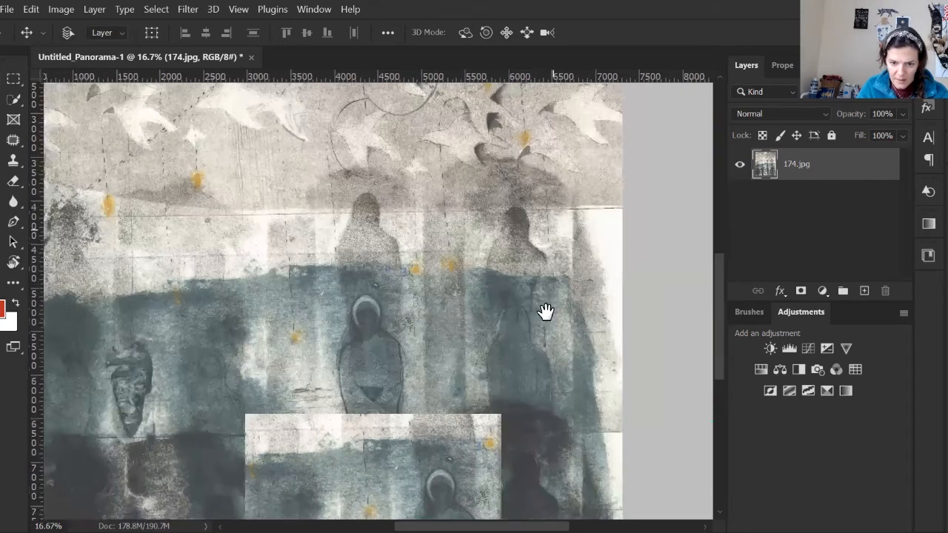
{"action": "left_click_drag", "start_coordinate": [546, 312], "coordinate": [607, 152]}
{"action": "left_click_drag", "start_coordinate": [407, 250], "coordinate": [595, 393]}
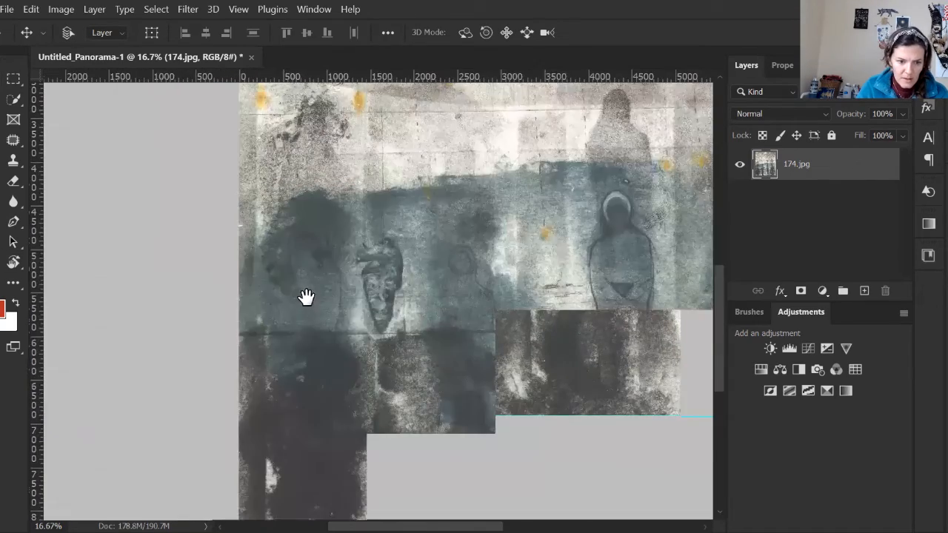
{"action": "left_click_drag", "start_coordinate": [398, 239], "coordinate": [249, 400]}
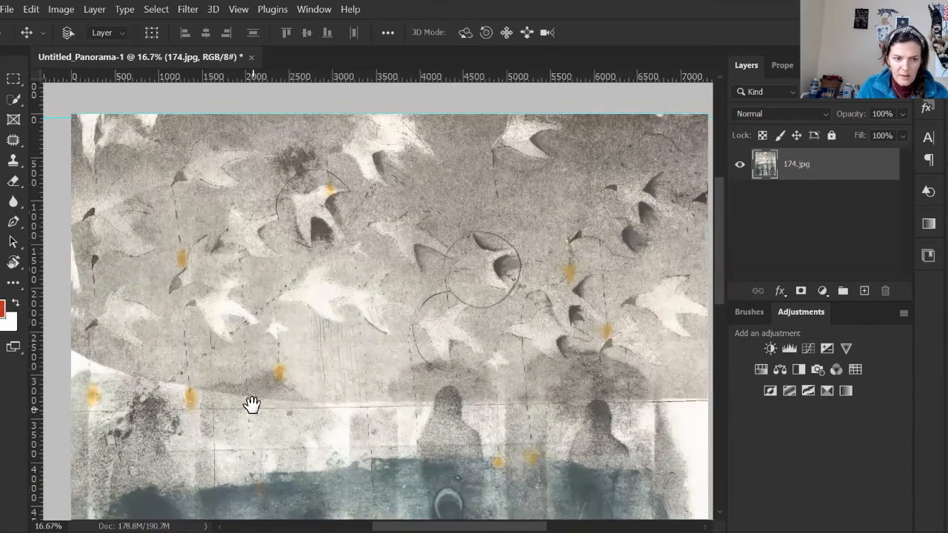
{"action": "left_click_drag", "start_coordinate": [101, 116], "coordinate": [103, 115]}
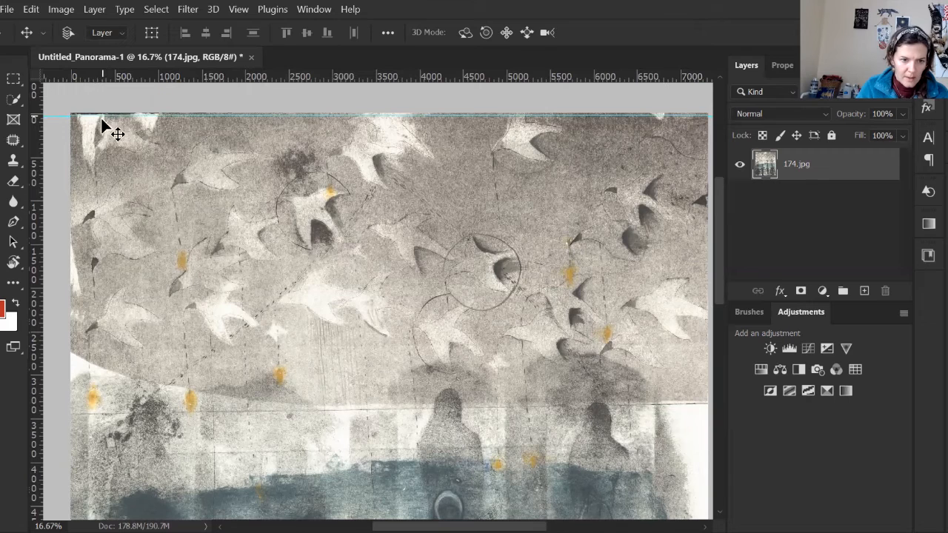
Re-enable snapping to guides and crop the image's top edge down to the upper guide.
{"action": "key", "text": "c"}
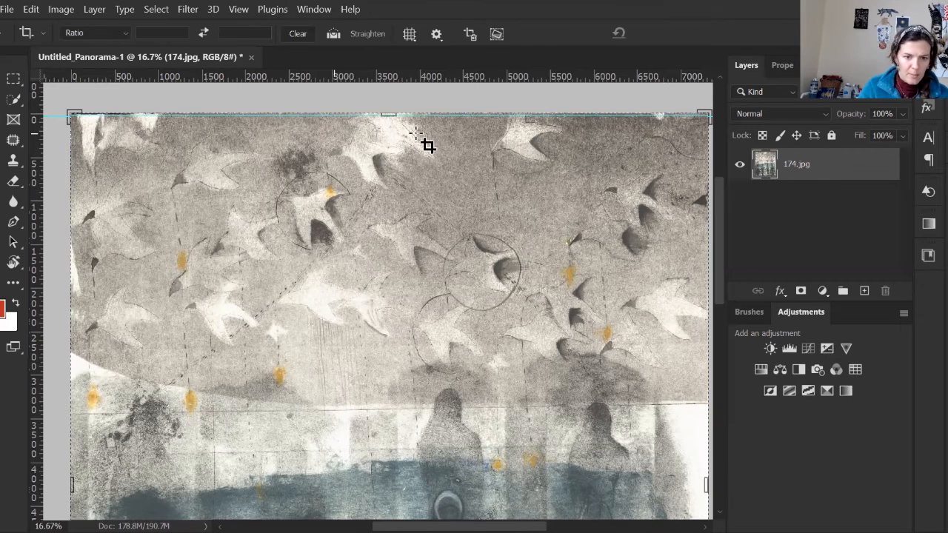
{"action": "left_click", "coordinate": [239, 11]}
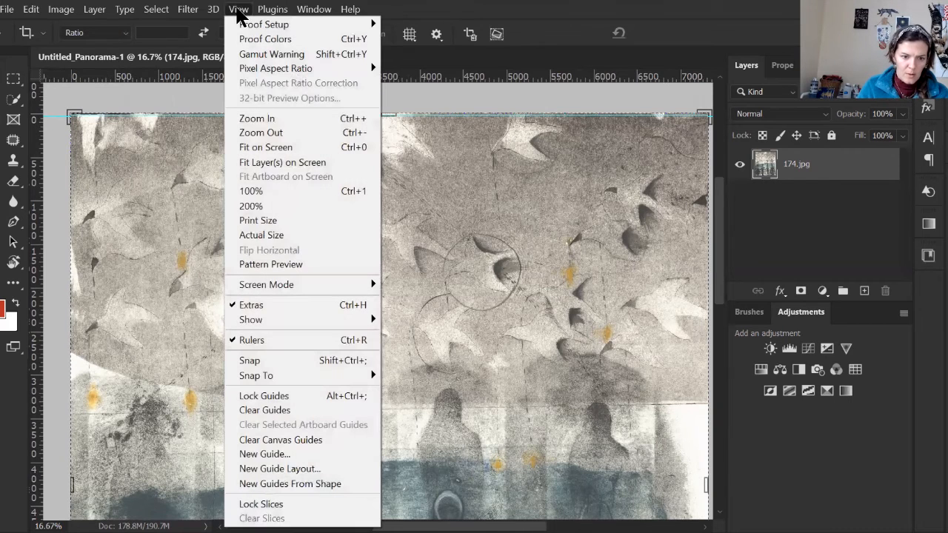
{"action": "mouse_move", "coordinate": [275, 379]}
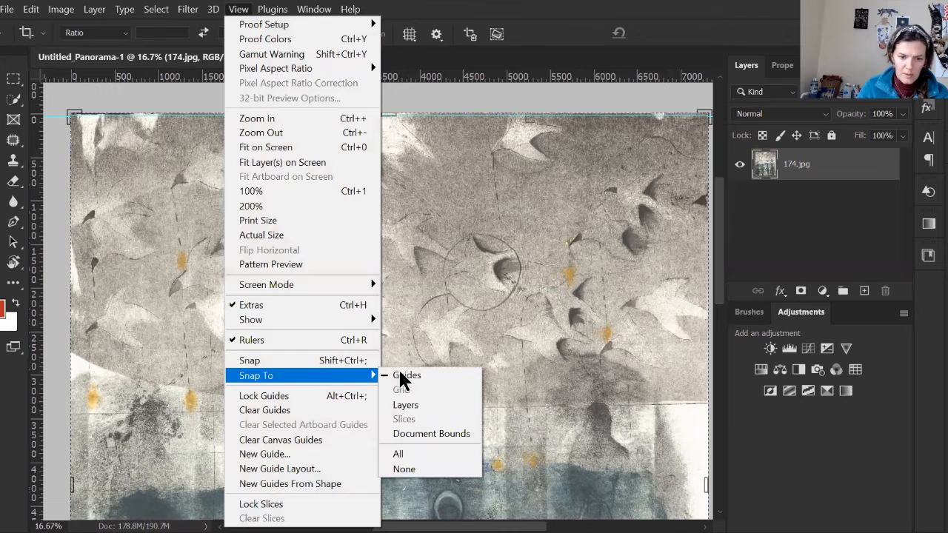
{"action": "left_click", "coordinate": [401, 377]}
{"action": "left_click_drag", "start_coordinate": [387, 112], "coordinate": [389, 112]}
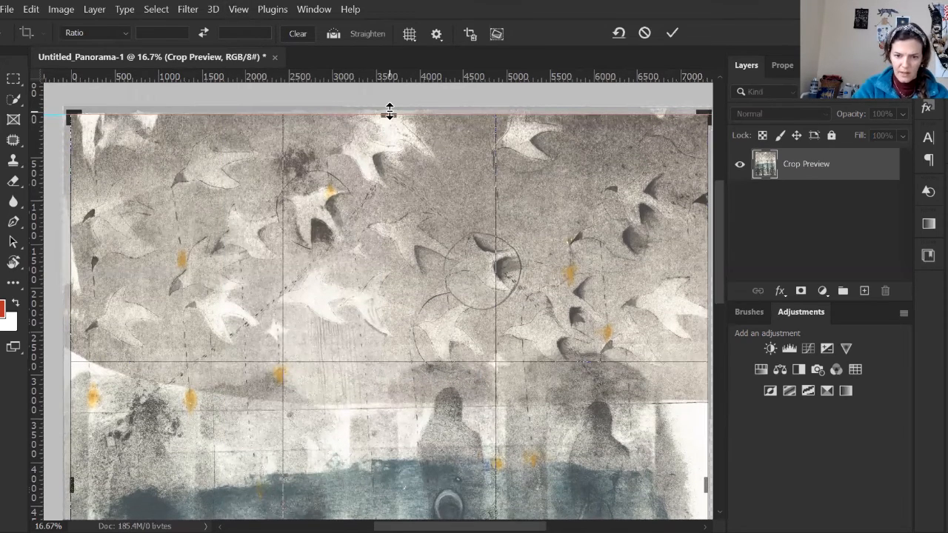
{"action": "key", "text": "Return"}
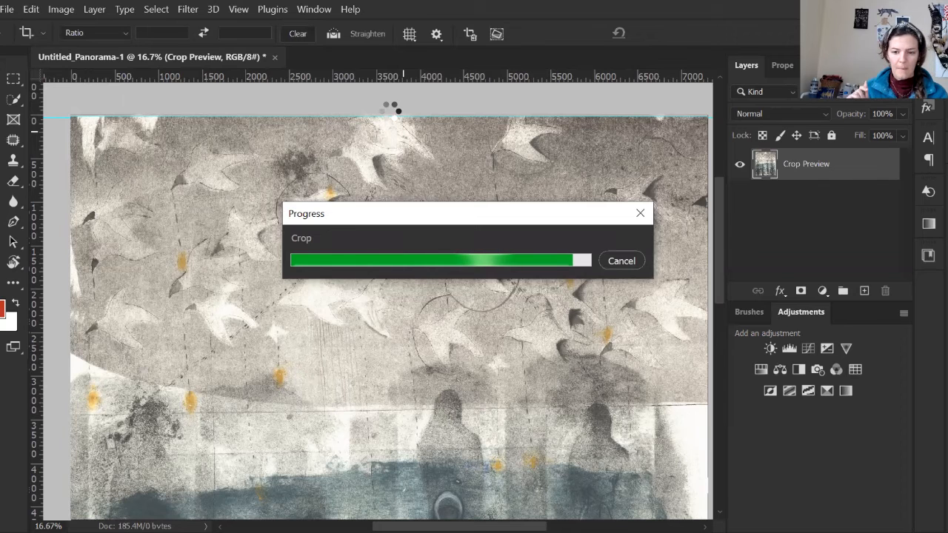
Add a Levels adjustment layer to the whole artwork with input levels of 50, 0.83 and 252.
{"action": "key", "text": "ctrl+0"}
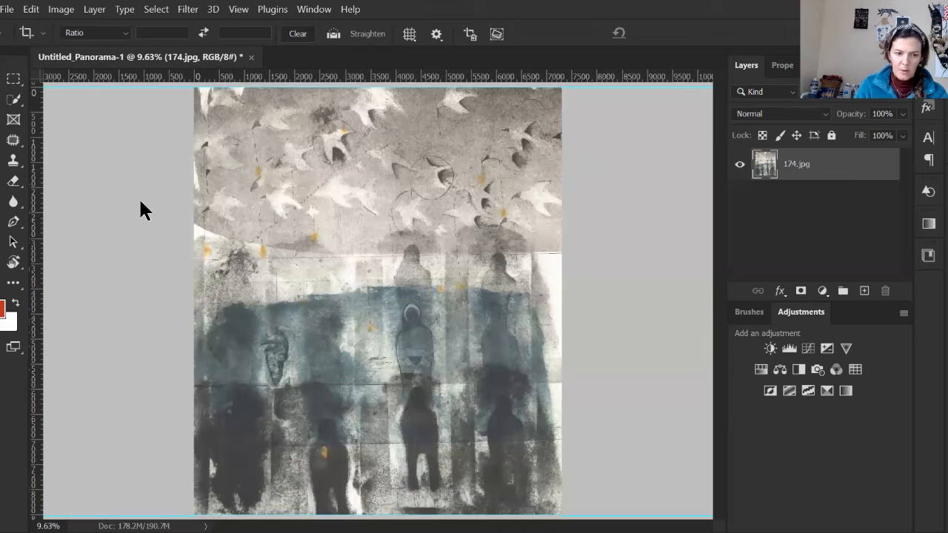
{"action": "left_click", "coordinate": [789, 348]}
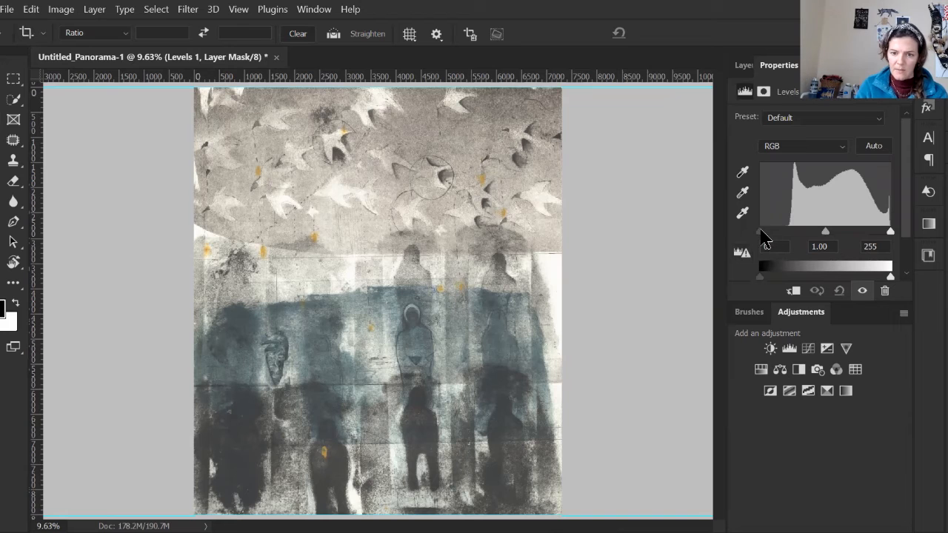
{"action": "mouse_move", "coordinate": [760, 232]}
{"action": "left_mouse_down"}
{"action": "mouse_move", "coordinate": [817, 236]}
{"action": "mouse_move", "coordinate": [763, 239]}
{"action": "left_mouse_up"}
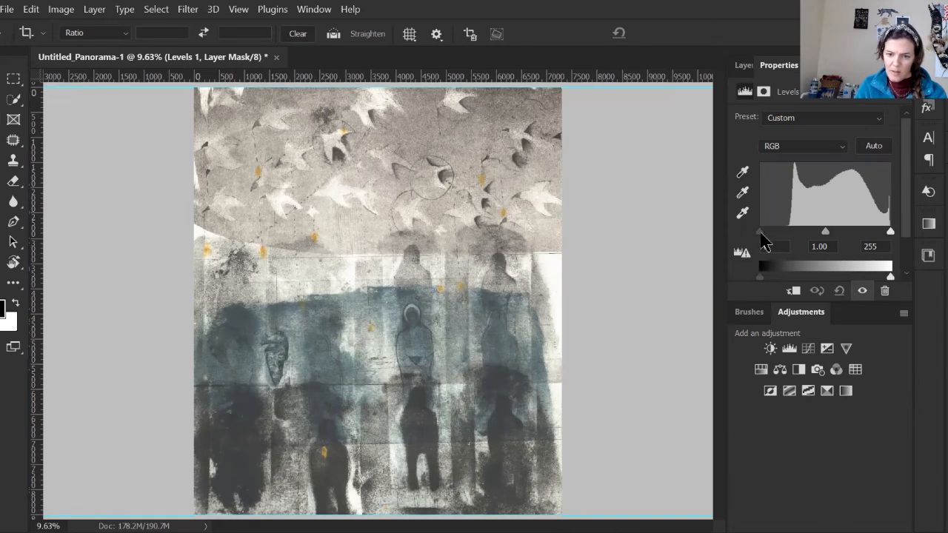
{"action": "left_click_drag", "start_coordinate": [762, 233], "coordinate": [787, 233]}
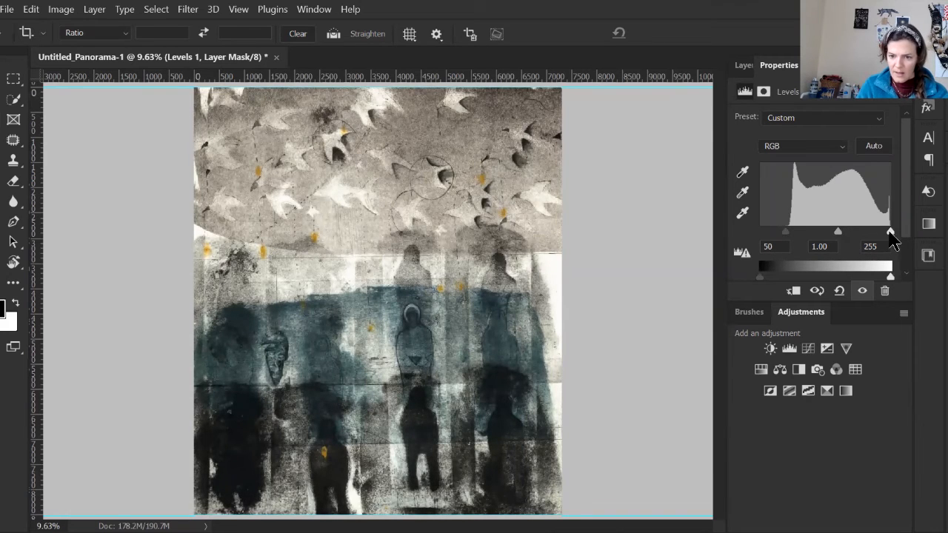
{"action": "left_click_drag", "start_coordinate": [890, 231], "coordinate": [889, 235]}
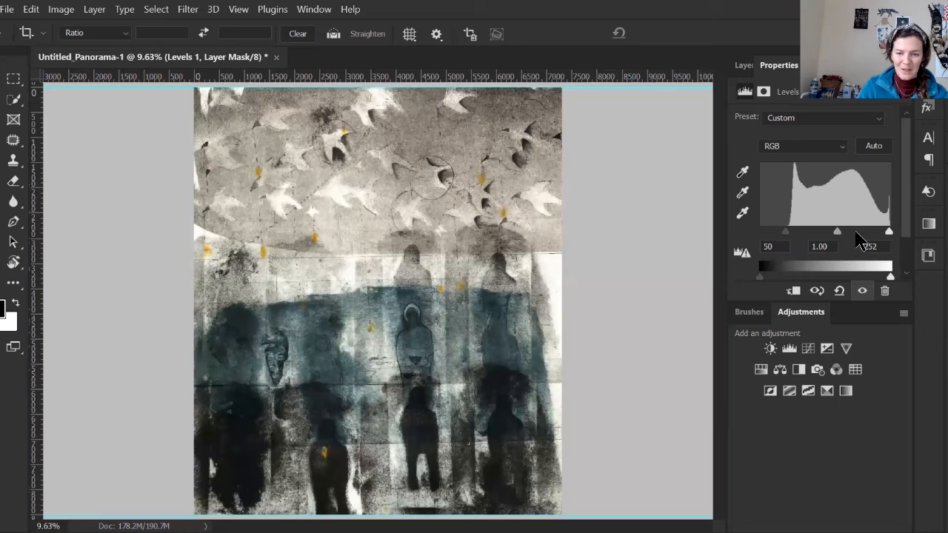
{"action": "mouse_move", "coordinate": [841, 237]}
{"action": "left_mouse_down"}
{"action": "mouse_move", "coordinate": [851, 240]}
{"action": "mouse_move", "coordinate": [844, 235]}
{"action": "left_mouse_up"}
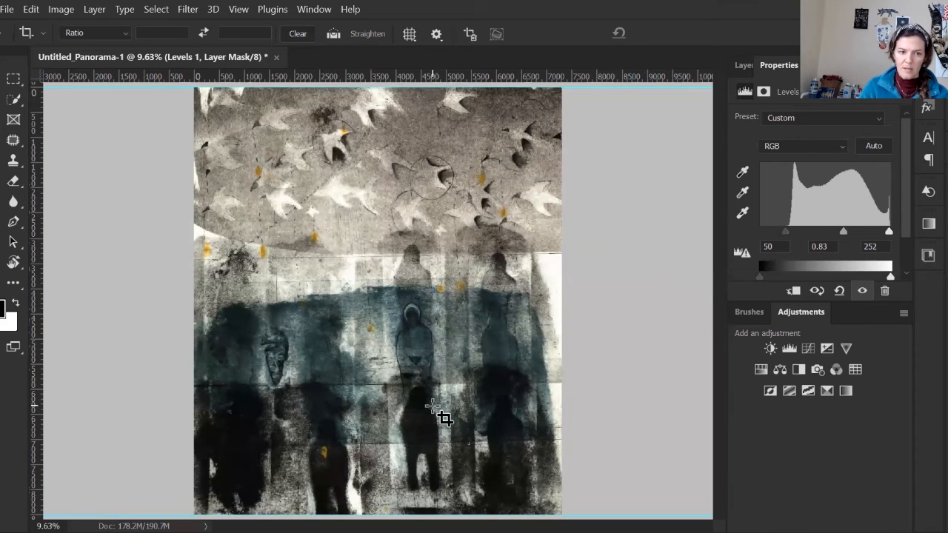
Save the layered image as a Photoshop file named "collograph_grad school_figures hearts birds" in the artwork scans 3 2 2020 folder.
{"action": "left_click", "coordinate": [7, 12]}
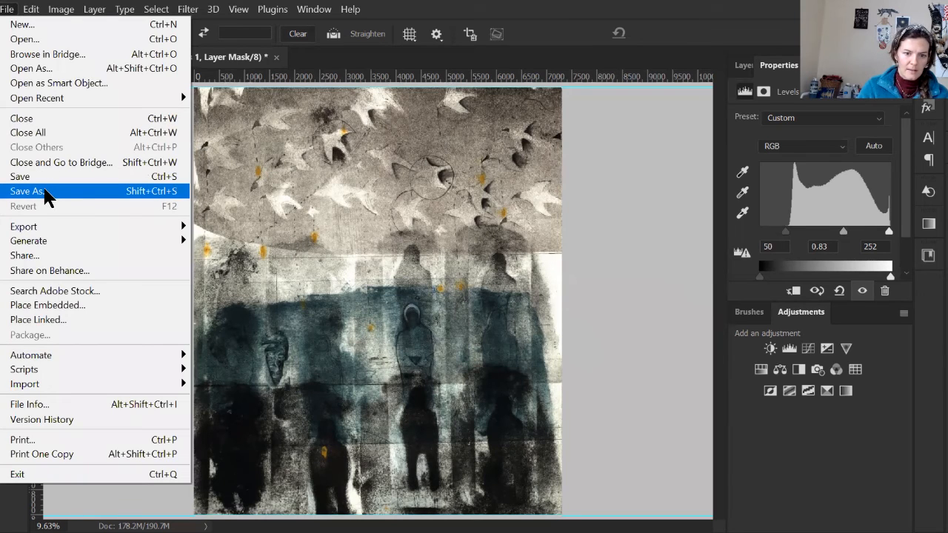
{"action": "left_click", "coordinate": [86, 191]}
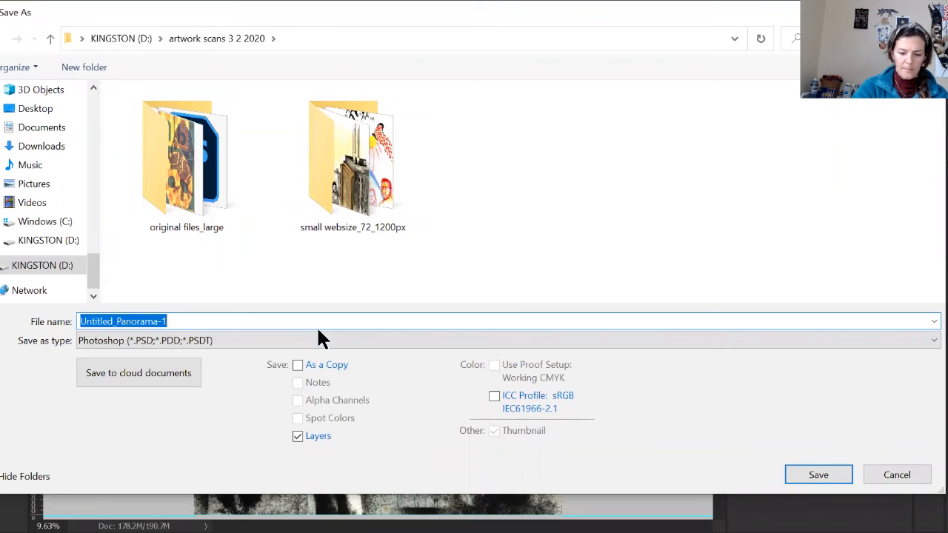
{"action": "type", "text": "collograph_grad school_"}
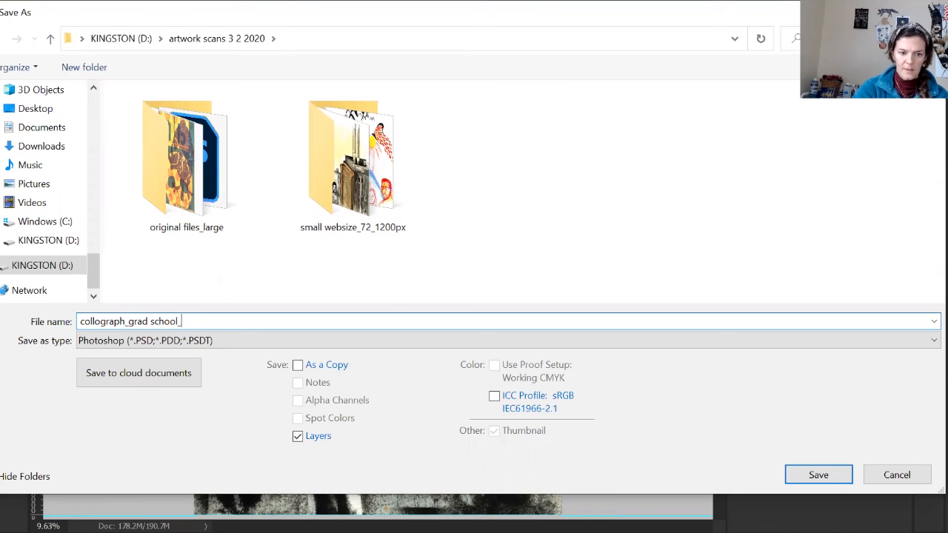
{"action": "type", "text": "ures hearts birds"}
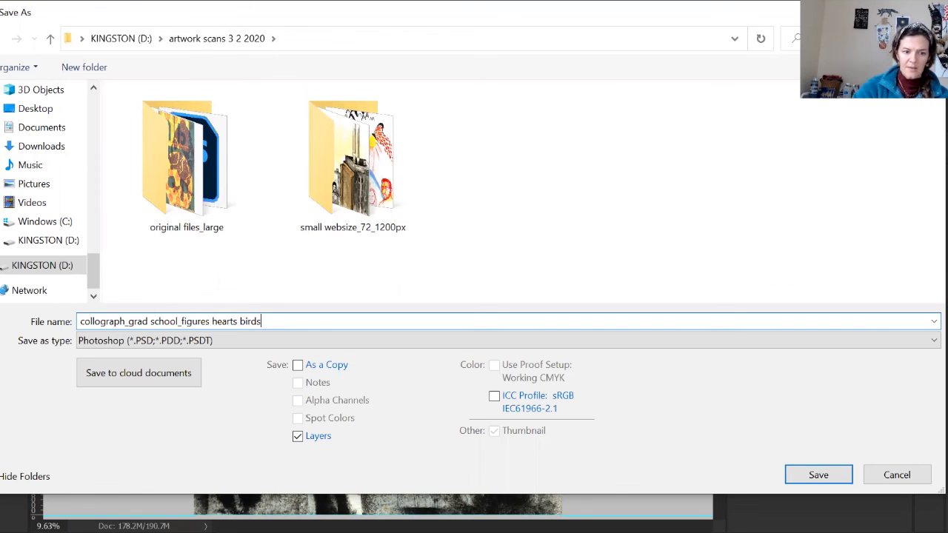
{"action": "key", "text": "Return"}
{"action": "left_click", "coordinate": [529, 229]}
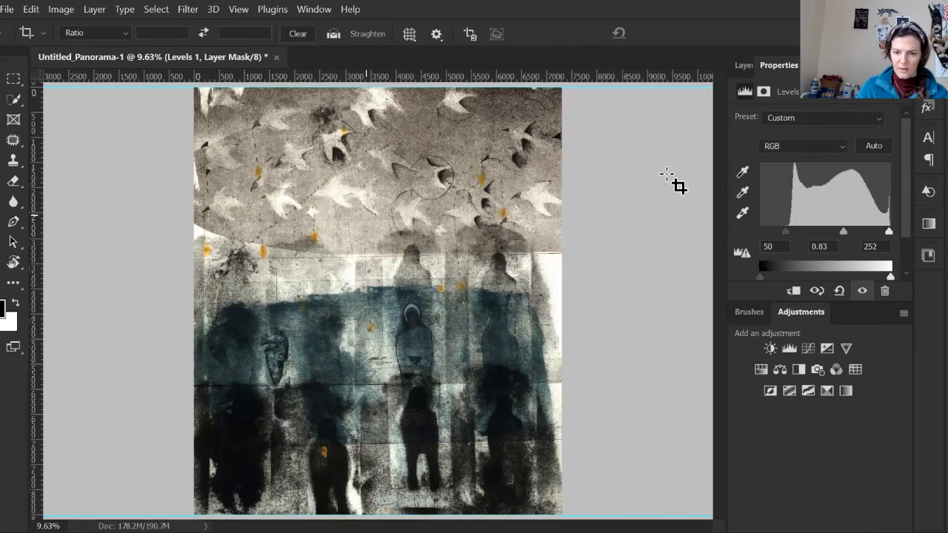
{"action": "left_click", "coordinate": [8, 9]}
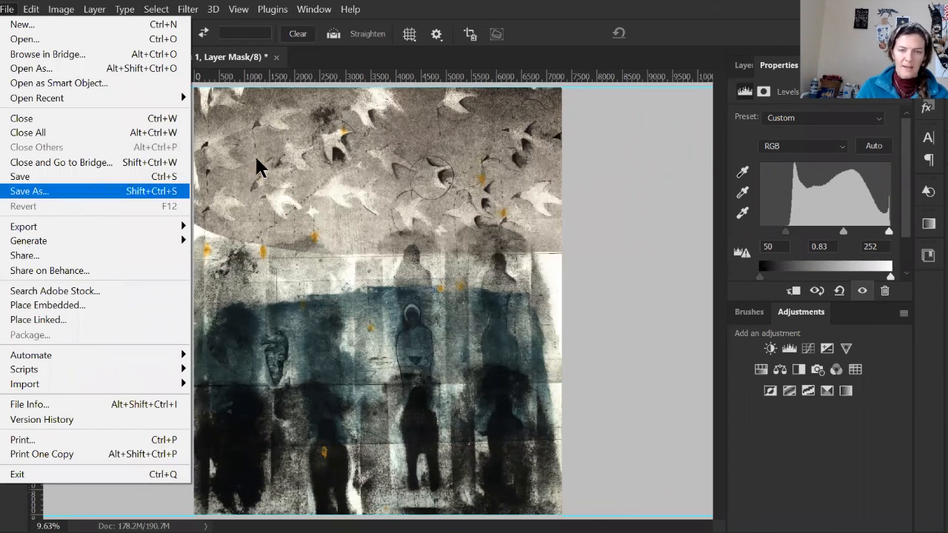
{"action": "left_click", "coordinate": [590, 173]}
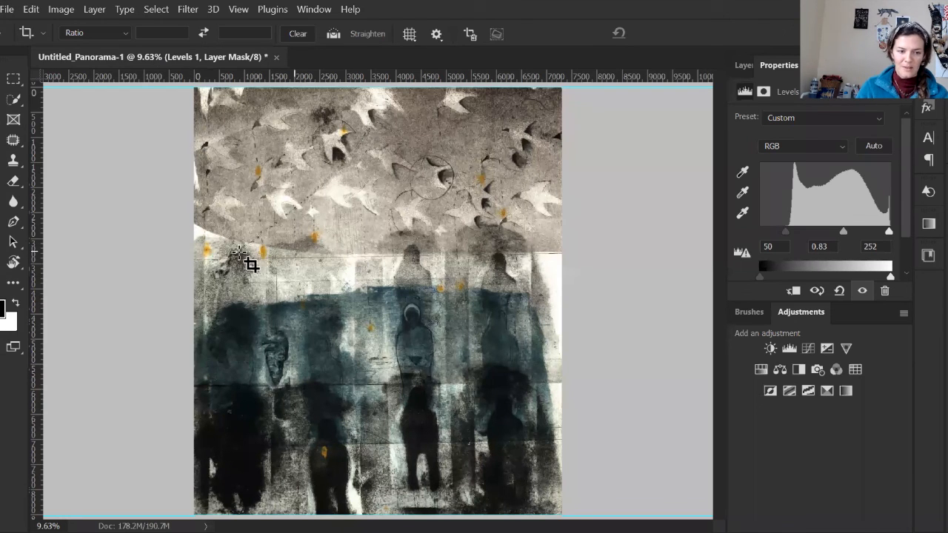